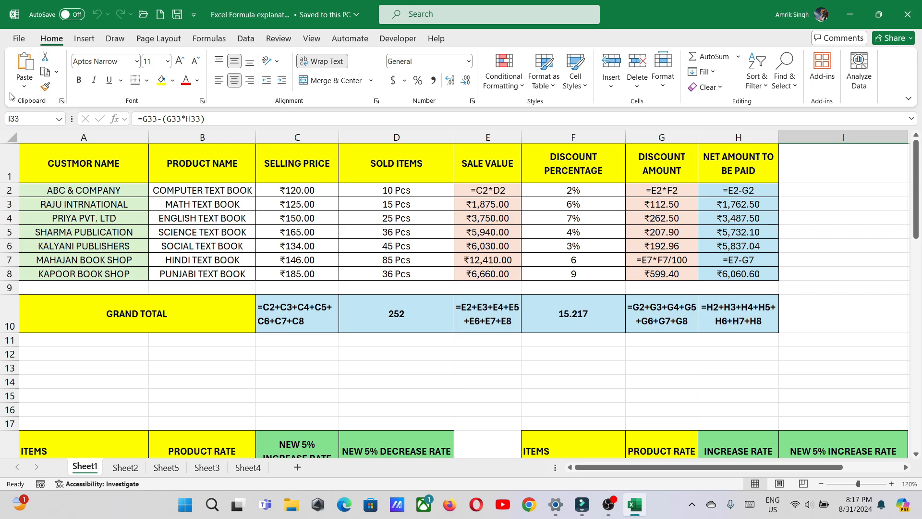
# Copy the sales table in A1:H10 of Sheet1, including its grand total row.
pyautogui.click(189, 202)
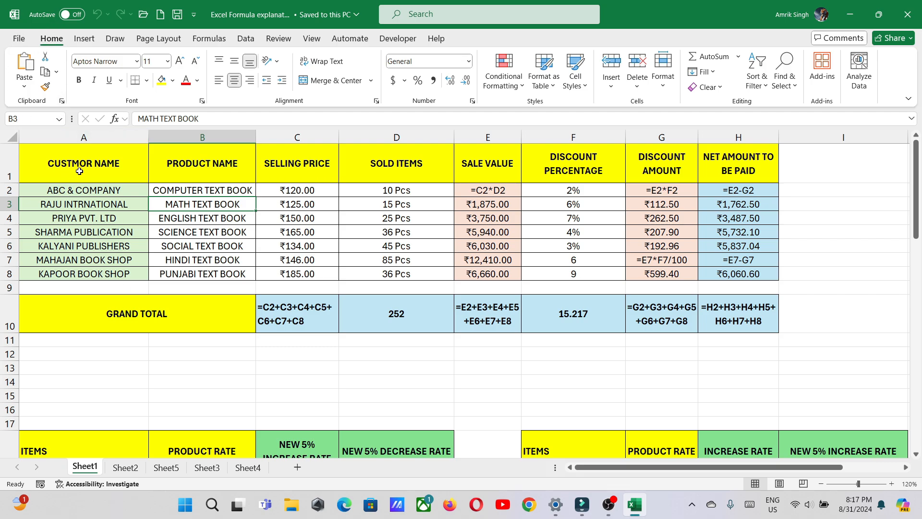
pyautogui.moveTo(60, 150)
pyautogui.mouseDown()
pyautogui.moveTo(159, 175)
pyautogui.moveTo(202, 269)
pyautogui.moveTo(573, 315)
pyautogui.moveTo(738, 315)
pyautogui.mouseUp()
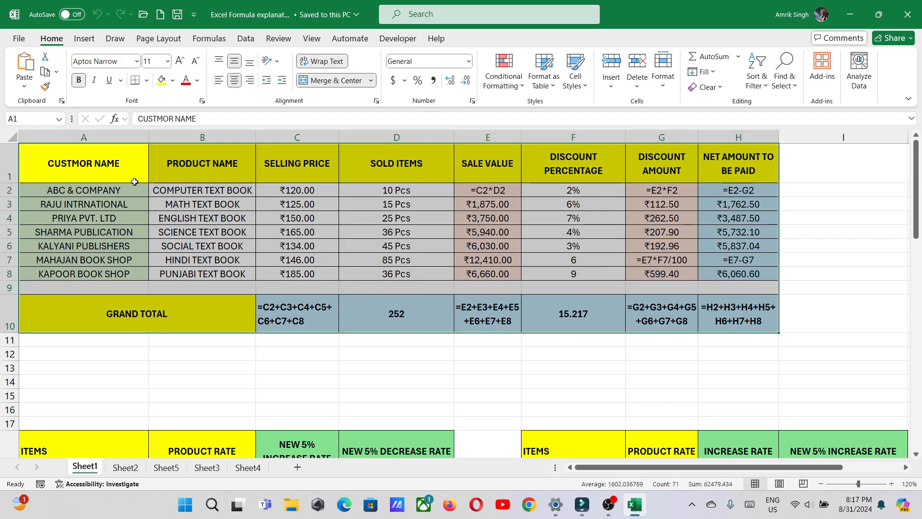
pyautogui.click(47, 76)
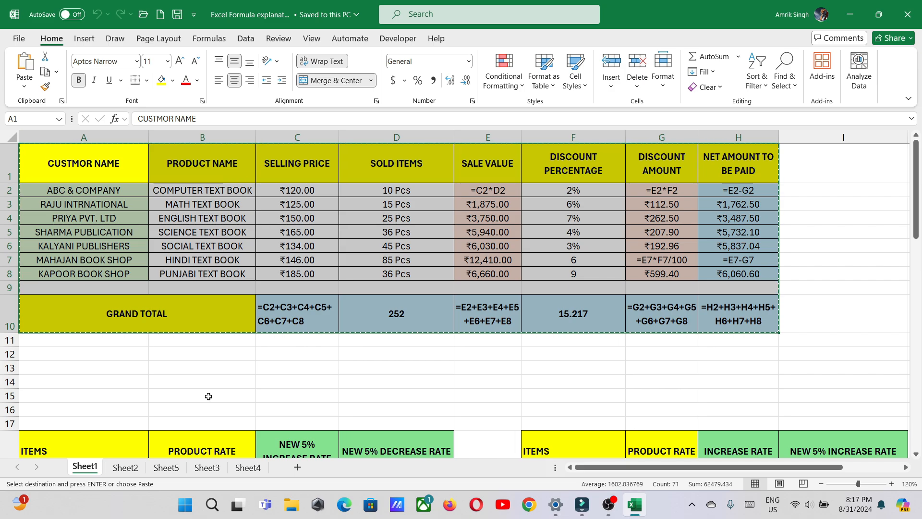
# Create a new blank workbook and paste the copied sales table into it starting at cell A1.
pyautogui.click(19, 38)
pyautogui.click(31, 90)
pyautogui.click(138, 140)
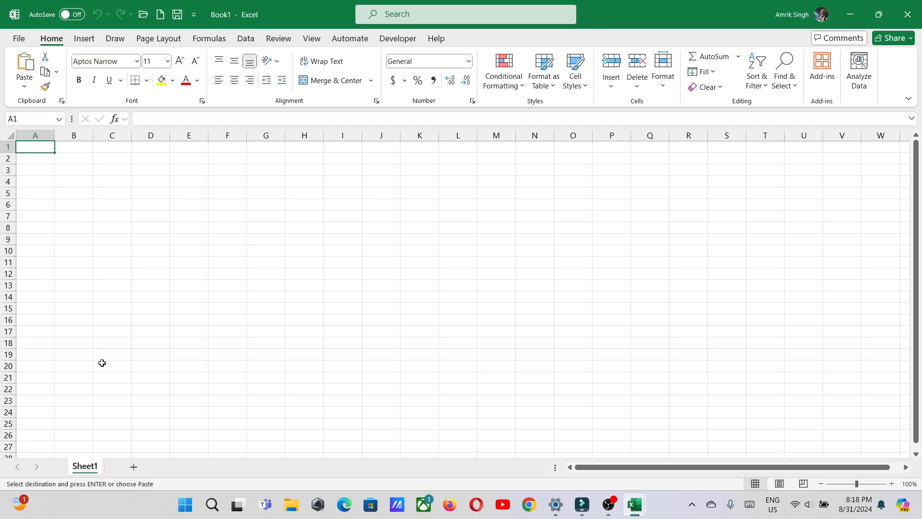
pyautogui.click(24, 67)
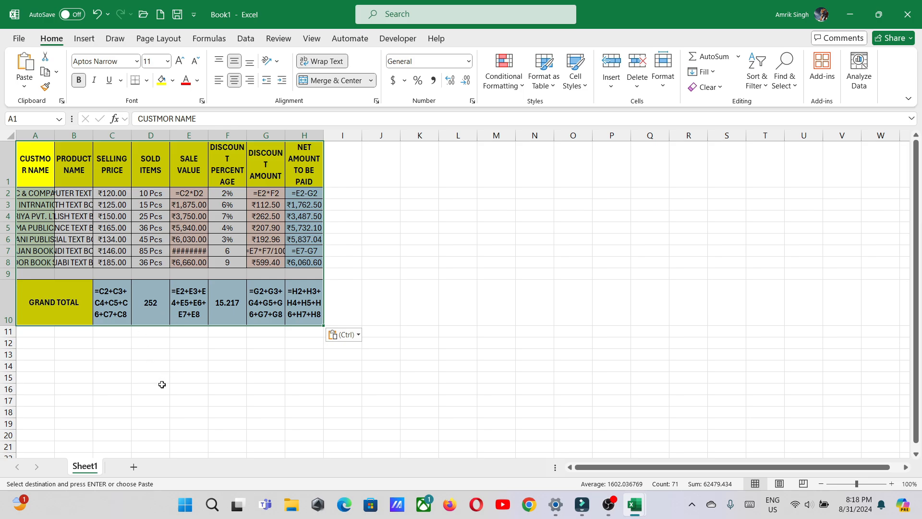
# Add a second worksheet and paste the sales table into it starting at cell A1.
pyautogui.click(135, 466)
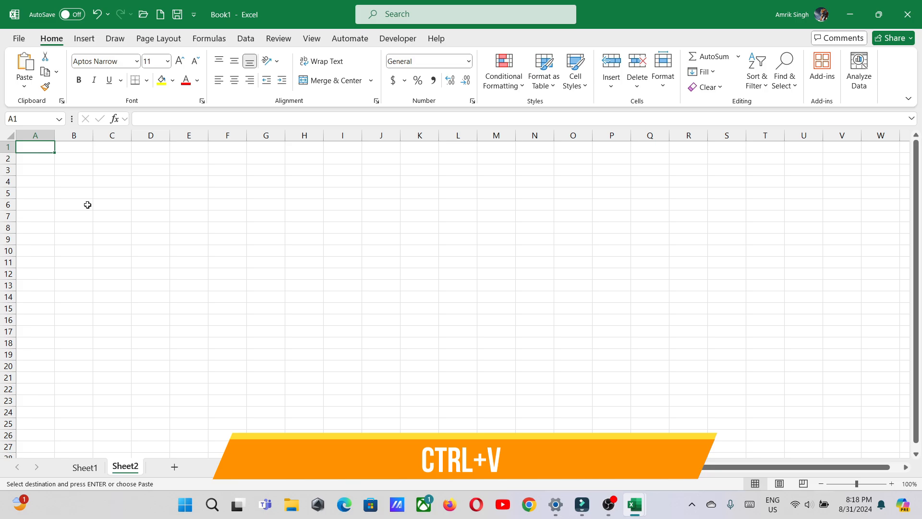
pyautogui.hotkey('ctrl', 'v')
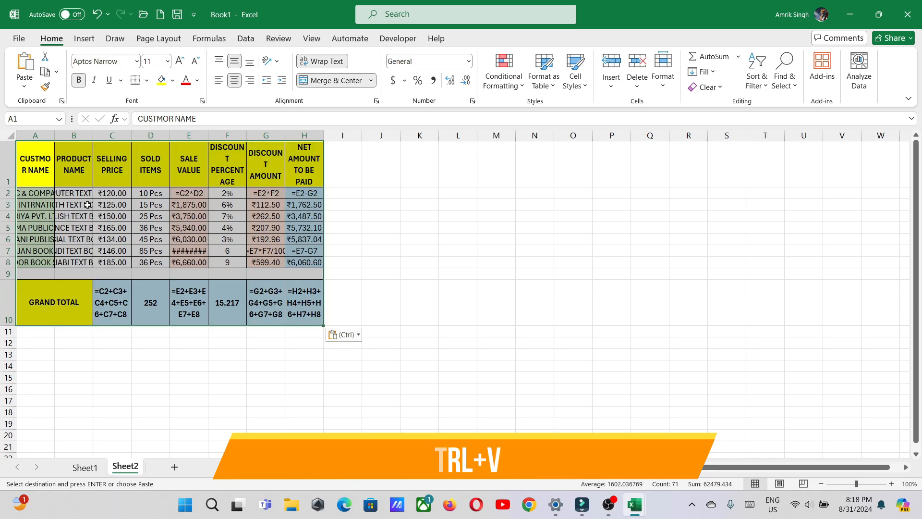
pyautogui.click(110, 164)
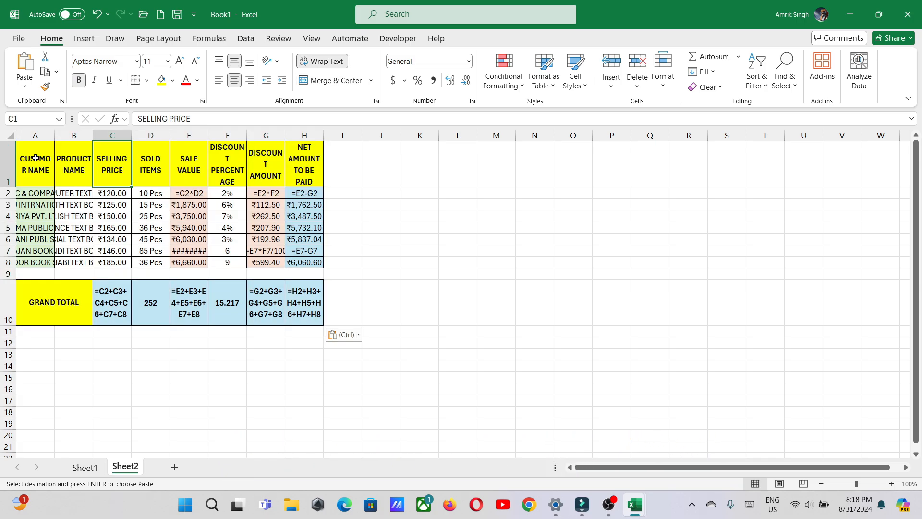
# Copy the customer name and product name columns in A1:B8 and paste them below the table at A13.
pyautogui.moveTo(34, 161); pyautogui.dragTo(68, 258)
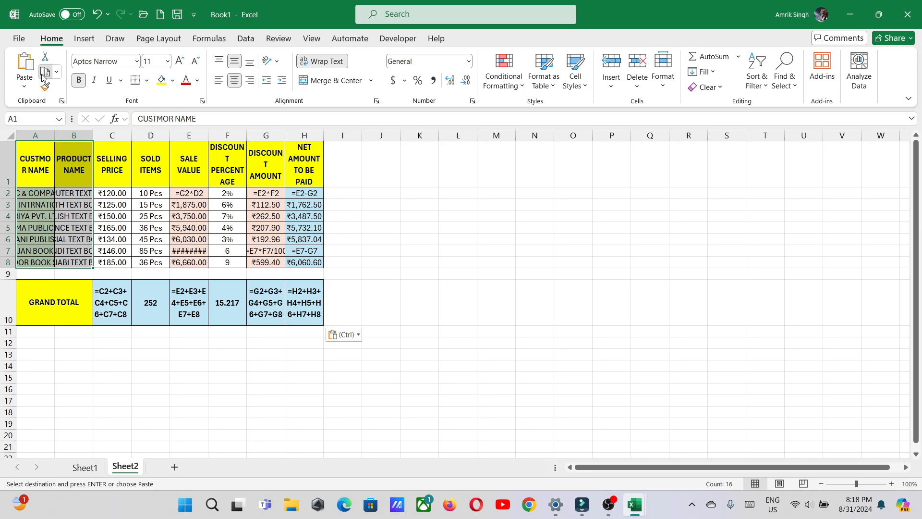
pyautogui.hotkey('ctrl', 'c')
pyautogui.click(33, 353)
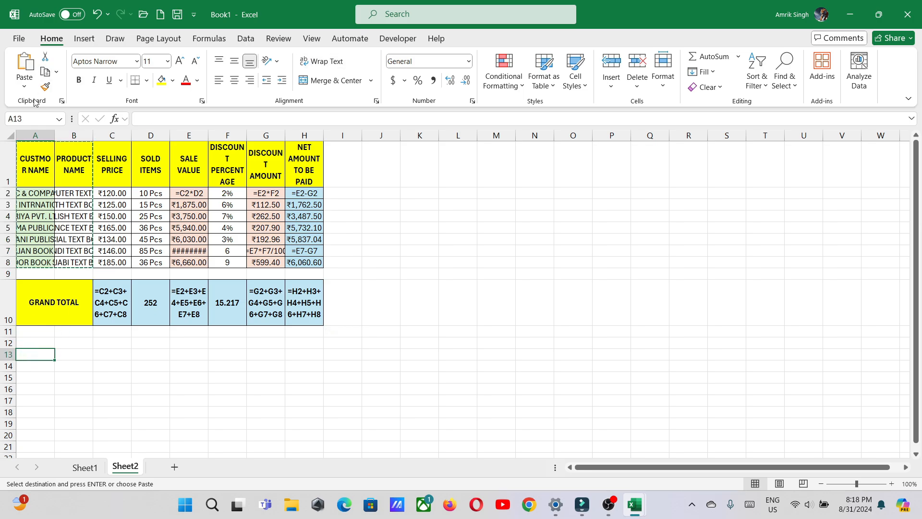
pyautogui.click(21, 69)
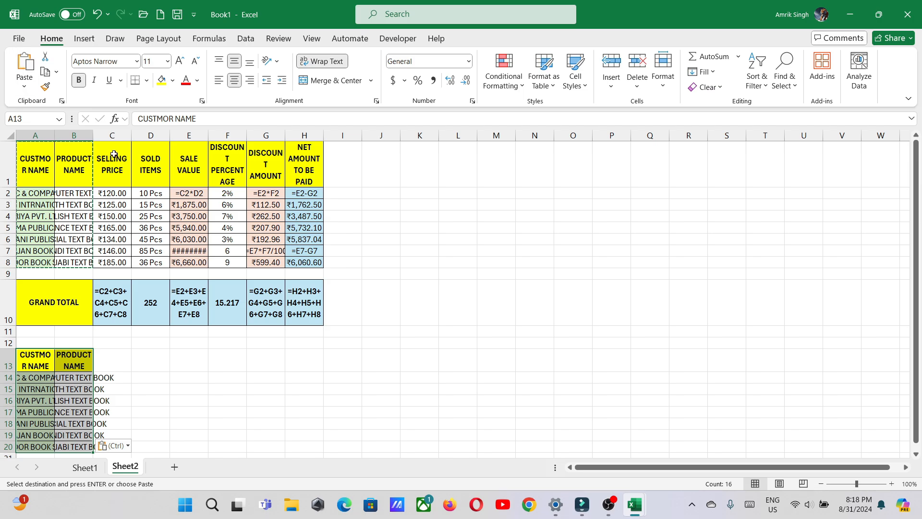
# Copy the selling price and sold items columns in C1:D8 and paste them at C13 beside the copied columns.
pyautogui.moveTo(112, 166); pyautogui.dragTo(153, 264)
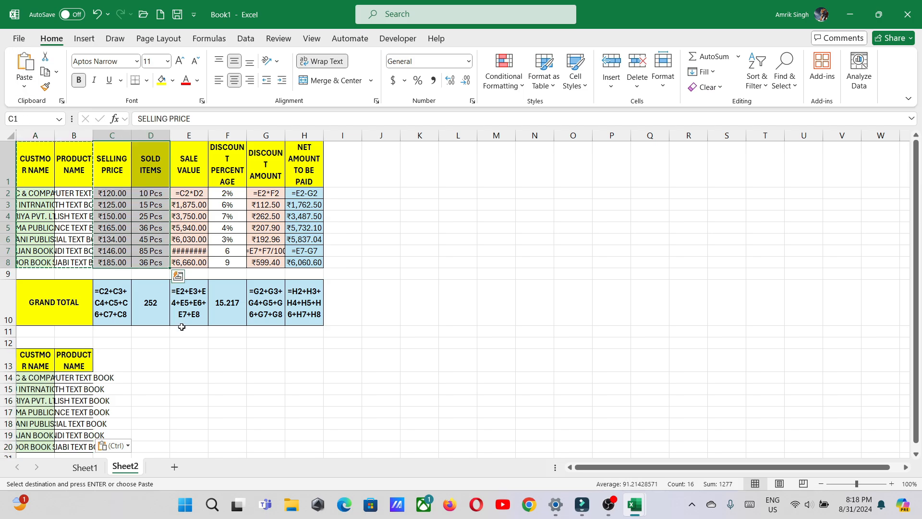
pyautogui.hotkey('ctrl', 'c')
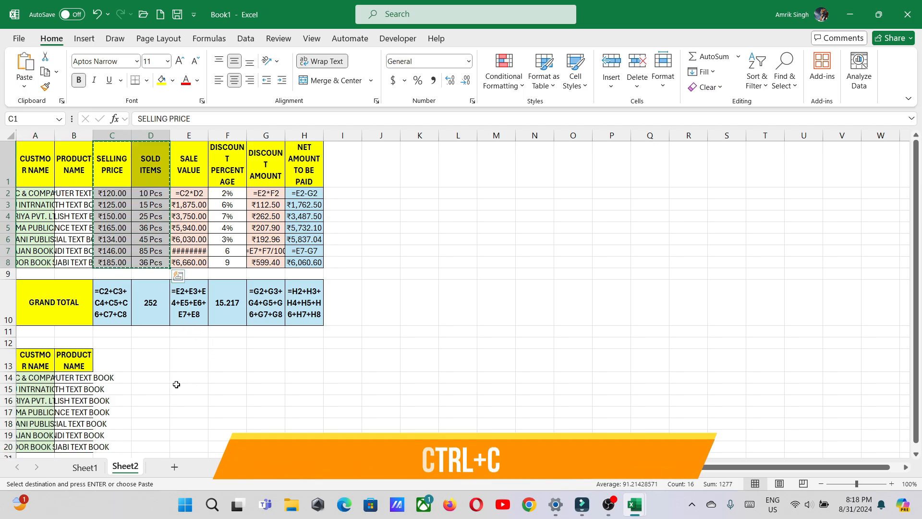
pyautogui.click(123, 368)
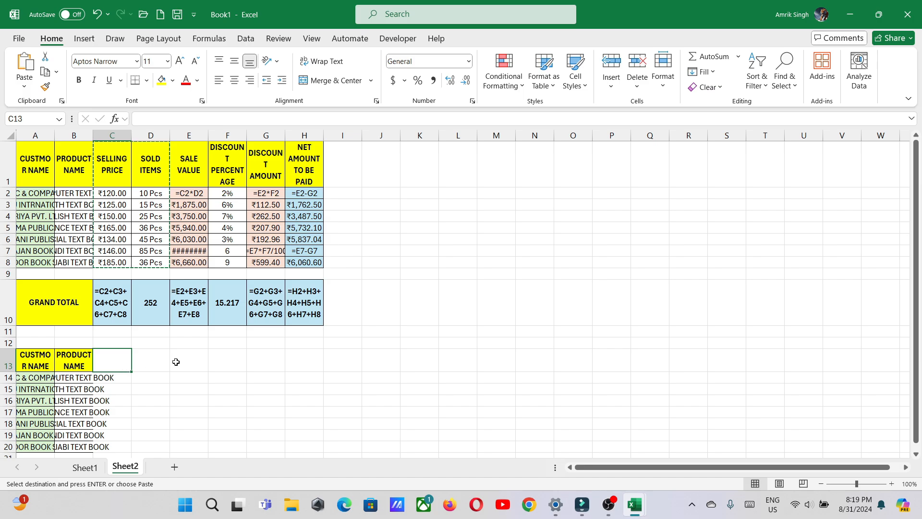
pyautogui.hotkey('ctrl', 'v')
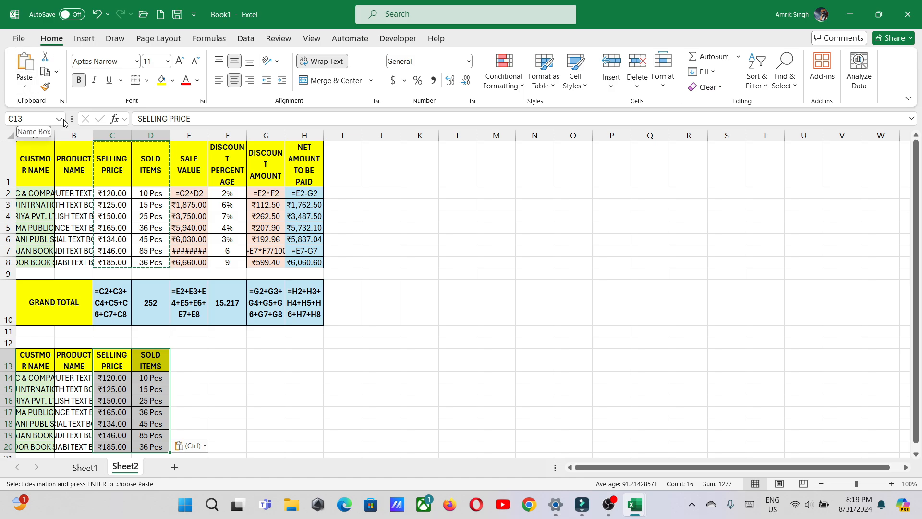
pyautogui.scroll(-1, 228, 356)
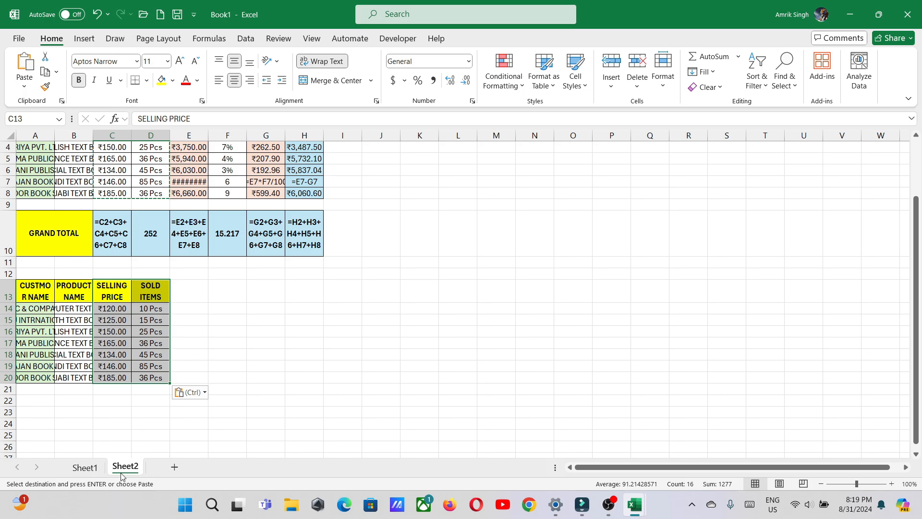
# Add four more worksheets, Sheet3 through Sheet6, to the workbook.
pyautogui.click(175, 467)
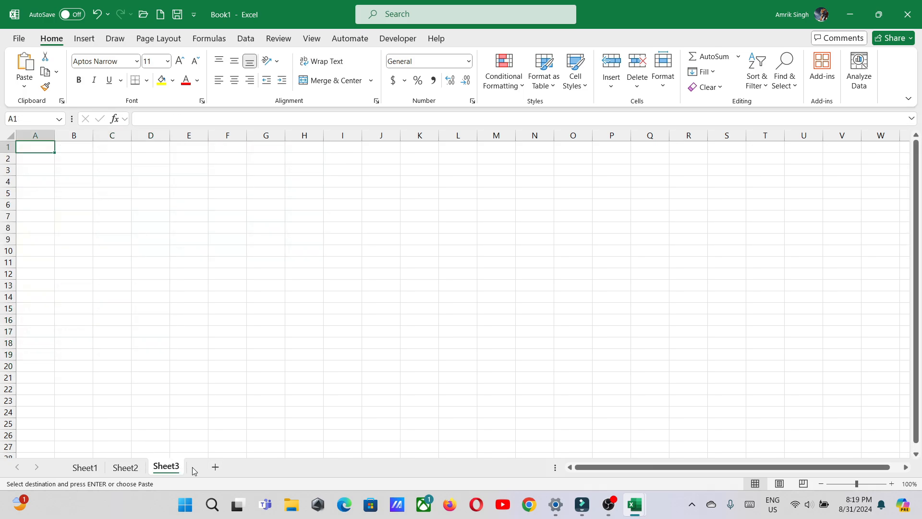
pyautogui.click(216, 468)
pyautogui.click(254, 467)
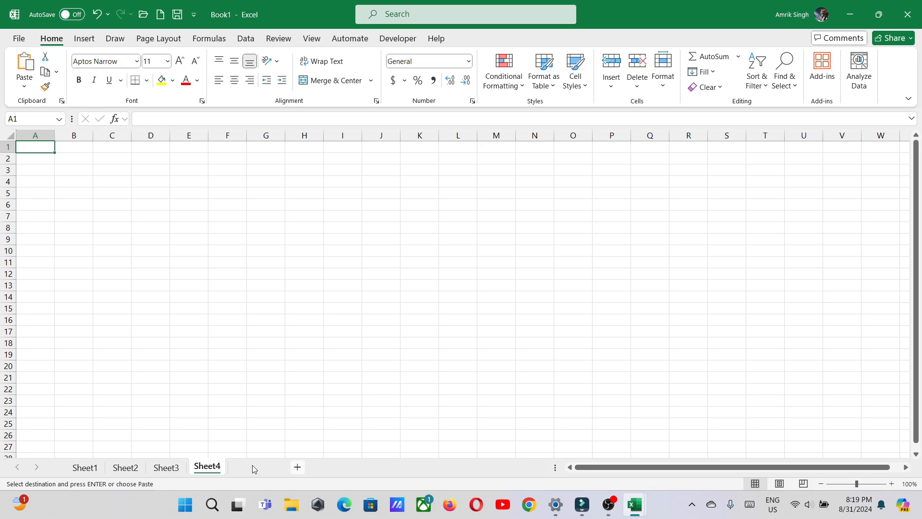
pyautogui.click(294, 468)
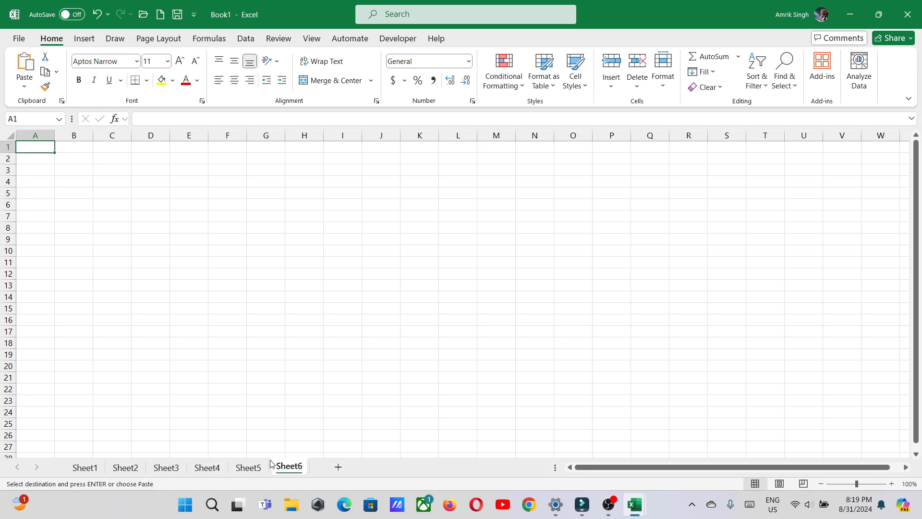
# Return to Sheet2 and copy its full sales table in A1:H10.
pyautogui.click(127, 468)
pyautogui.scroll(1, 102, 384)
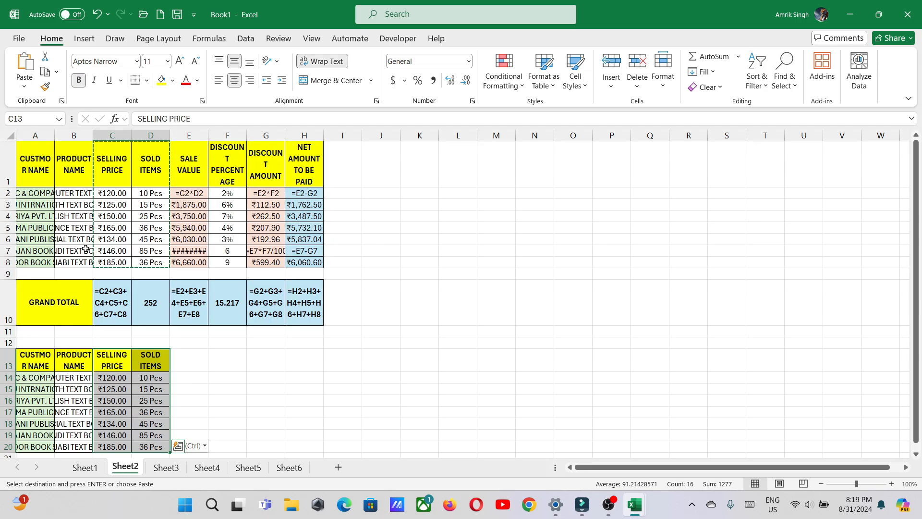
pyautogui.moveTo(42, 159); pyautogui.dragTo(308, 303)
pyautogui.click(45, 72)
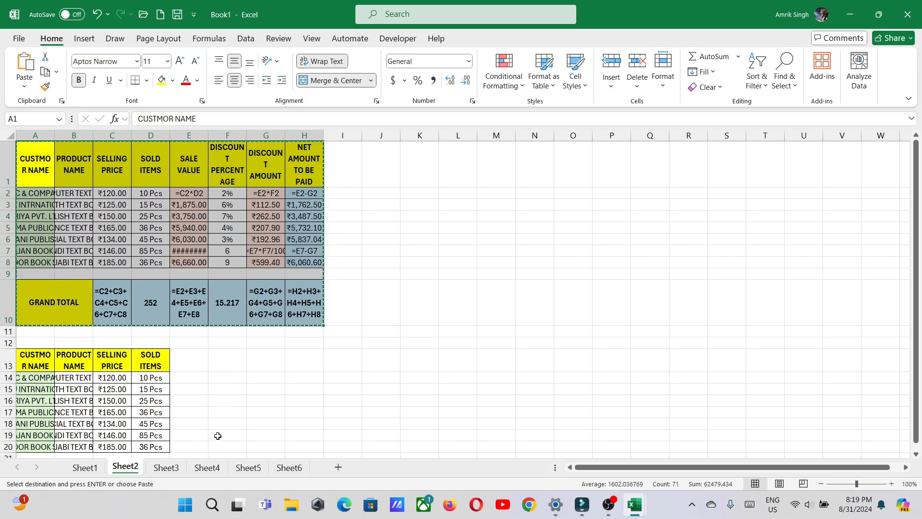
# Paste the copied table separately at A1 of Sheet3, Sheet4, Sheet5 and Sheet6.
pyautogui.click(166, 468)
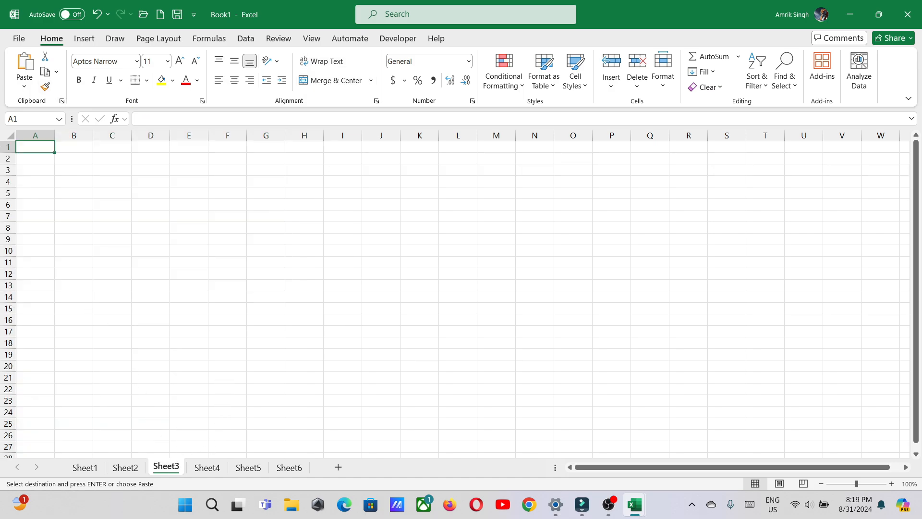
pyautogui.click(25, 65)
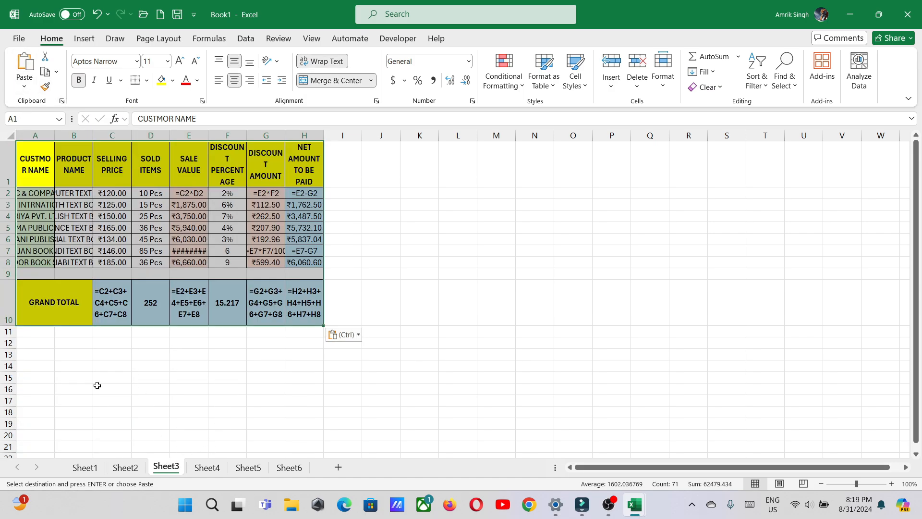
pyautogui.click(207, 467)
pyautogui.click(24, 62)
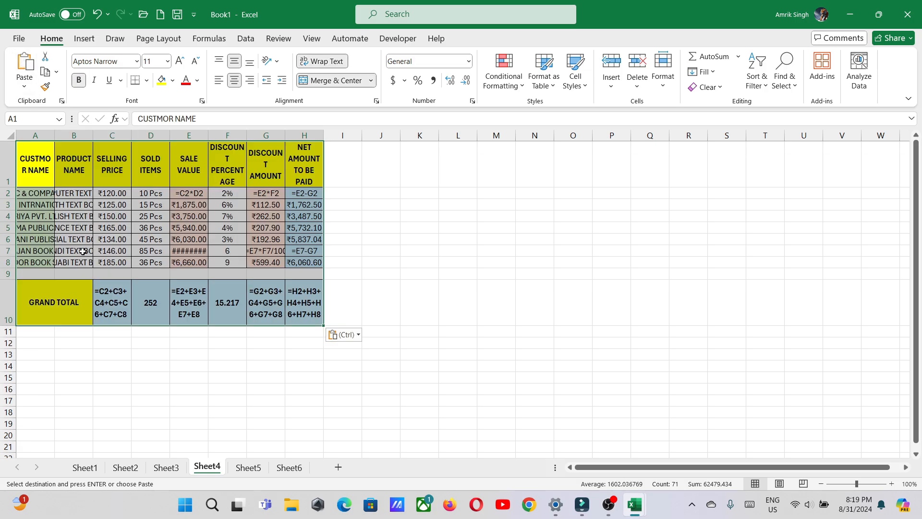
pyautogui.click(248, 467)
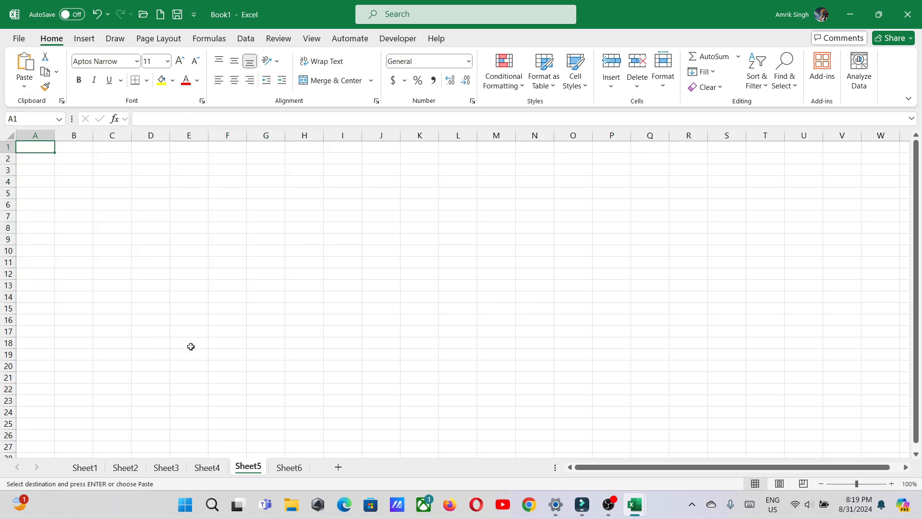
pyautogui.click(24, 61)
pyautogui.click(289, 467)
pyautogui.click(24, 62)
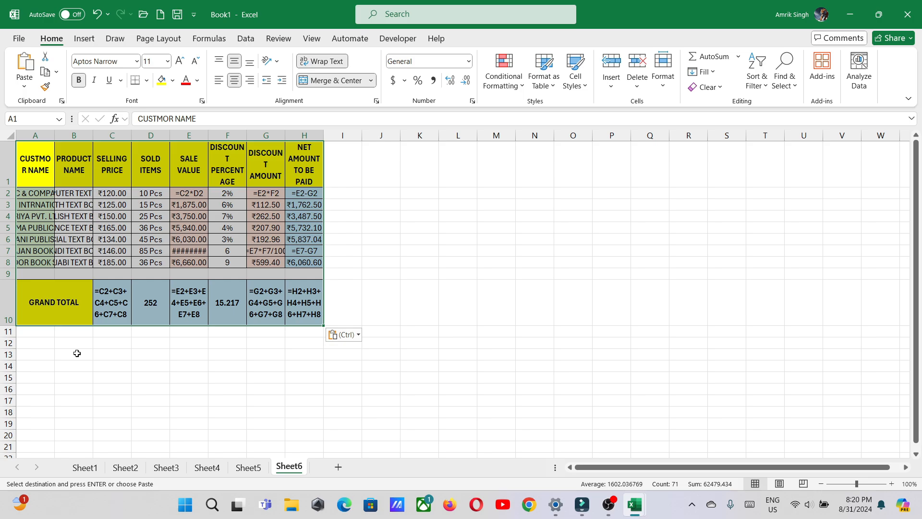
# Undo the table pastes on Sheet3 through Sheet6 and check each of these sheets.
pyautogui.hotkey('ctrl', 'pageup')
pyautogui.hotkey('ctrl', 'pageup')
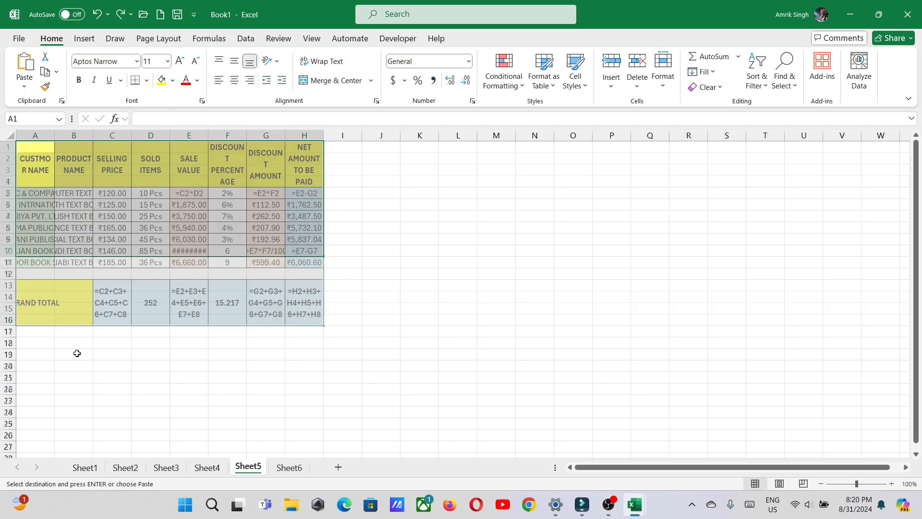
pyautogui.hotkey('ctrl', 'pageup')
pyautogui.hotkey('ctrl', 'pageup')
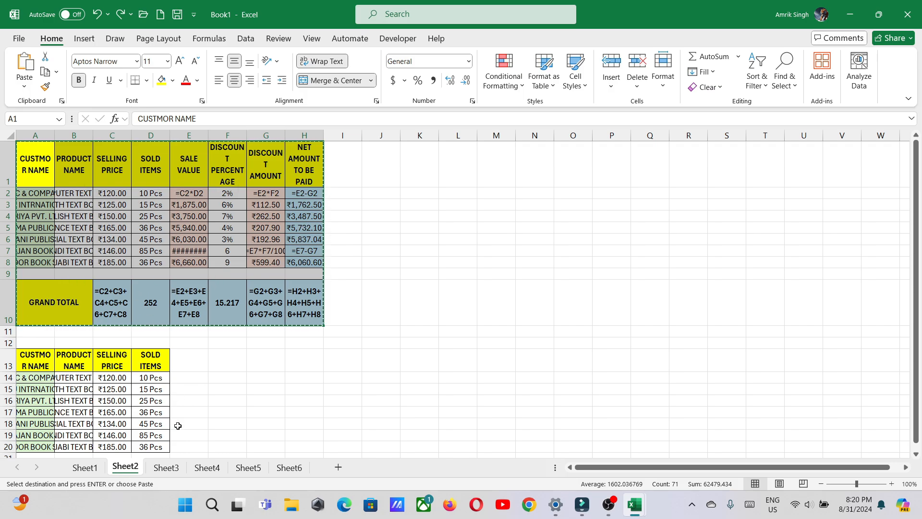
pyautogui.click(177, 465)
pyautogui.click(207, 467)
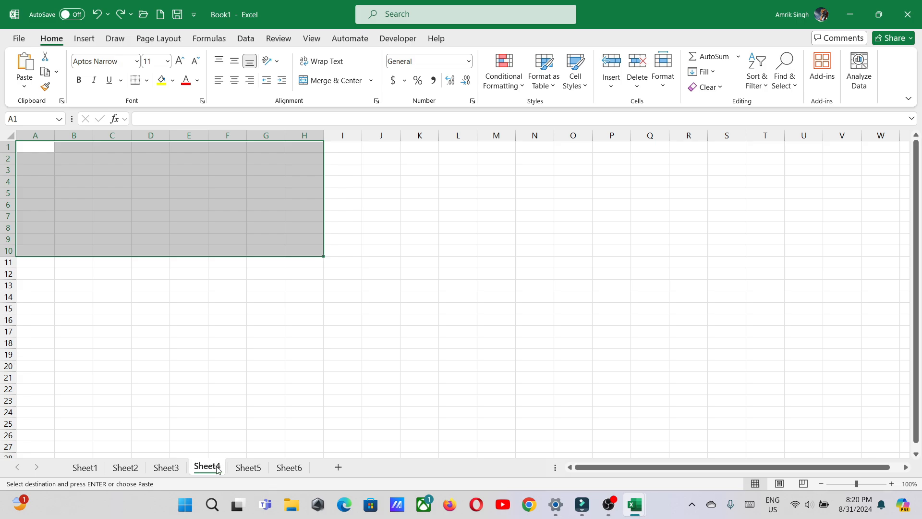
pyautogui.click(236, 467)
pyautogui.click(288, 467)
# Copy the sales table in A1:H10 of Sheet2 again.
pyautogui.click(125, 467)
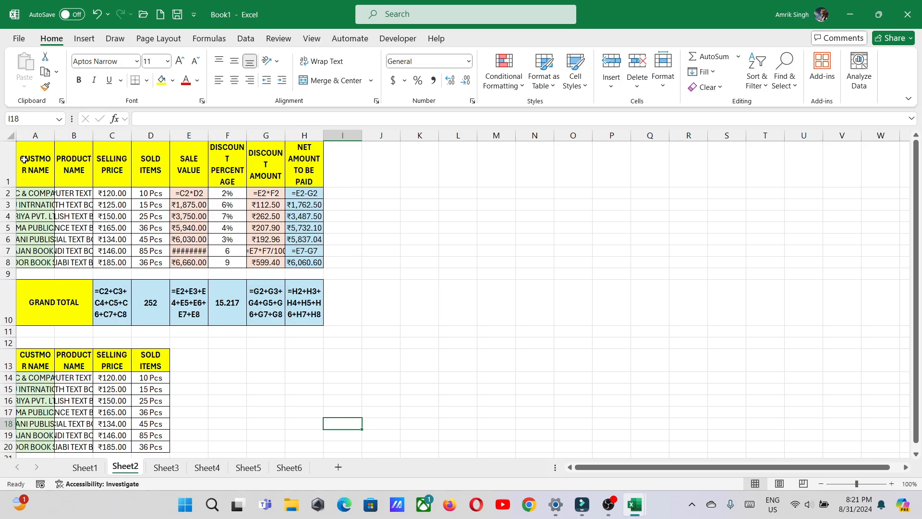
pyautogui.moveTo(35, 163); pyautogui.dragTo(310, 317)
pyautogui.hotkey('ctrl', 'c')
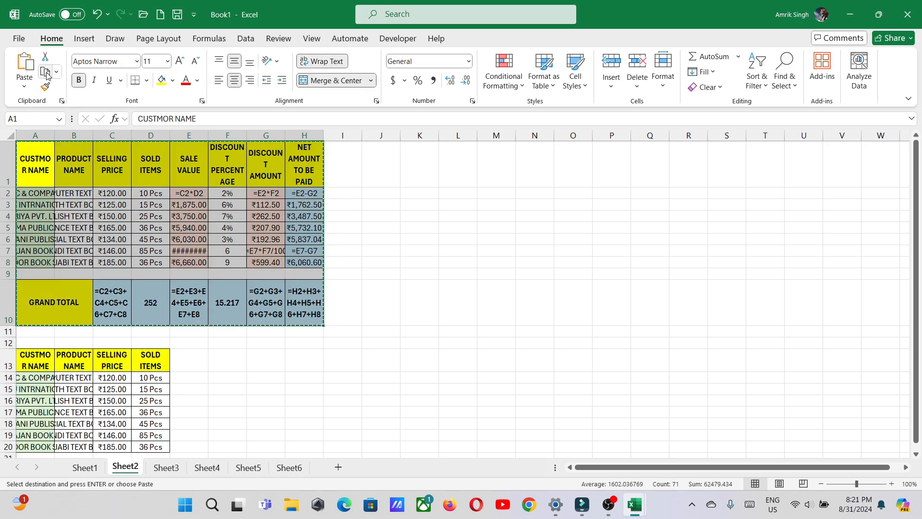
# Select cell A1 on Sheet3 and group Sheet3, Sheet4, Sheet5 and Sheet6 together.
pyautogui.click(165, 467)
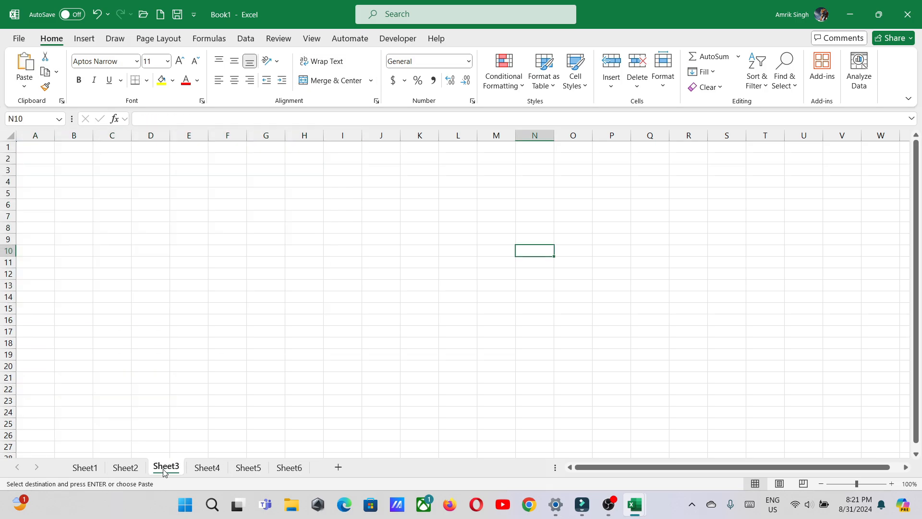
pyautogui.click(37, 148)
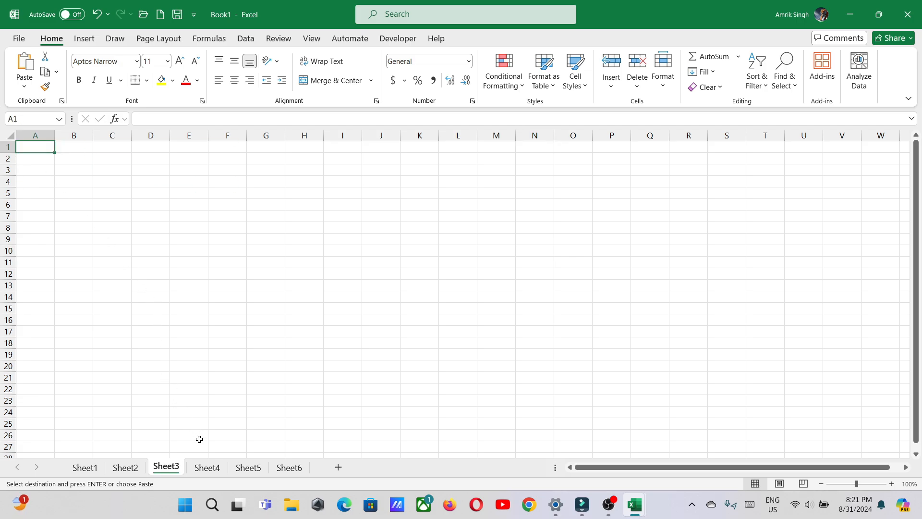
pyautogui.keyDown('ctrl'); pyautogui.click(206, 471); pyautogui.keyUp('ctrl')
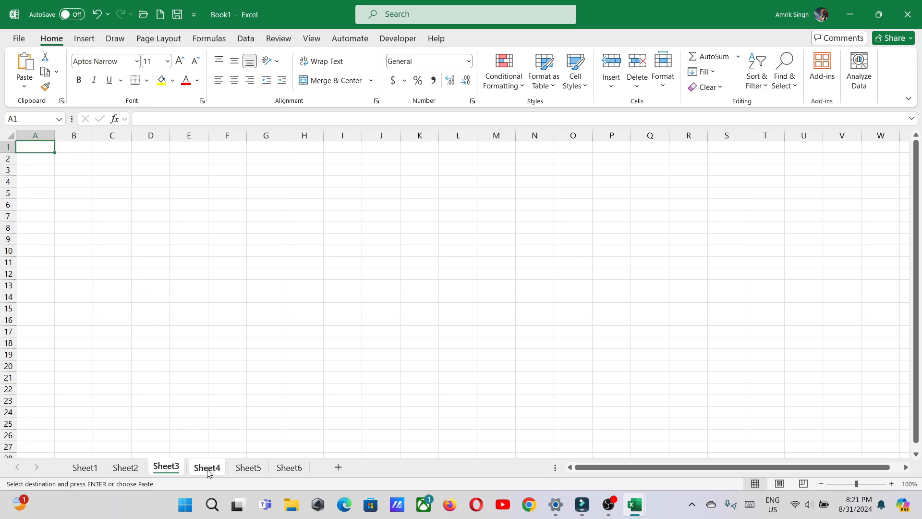
pyautogui.keyDown('ctrl'); pyautogui.click(240, 471); pyautogui.keyUp('ctrl')
pyautogui.keyDown('ctrl'); pyautogui.click(287, 469); pyautogui.keyUp('ctrl')
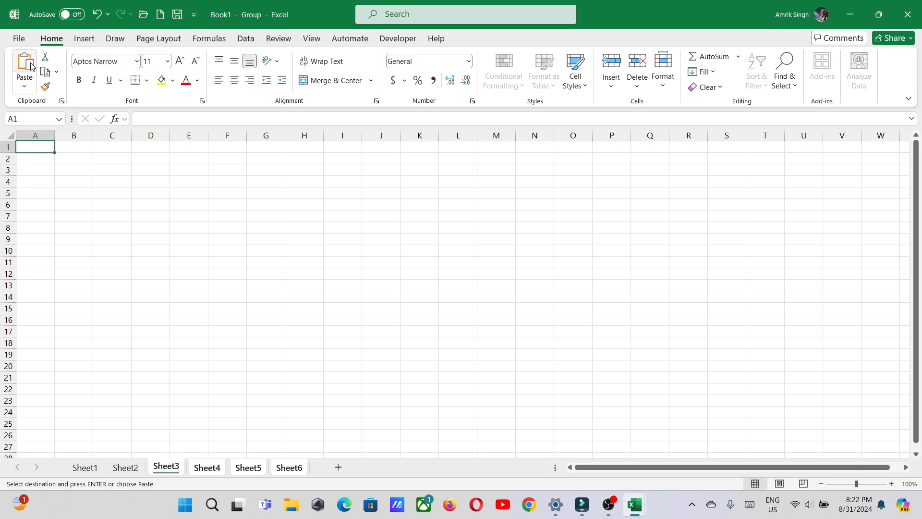
# Paste the copied sales table at A1 into the grouped Sheet3 to Sheet6 and view each grouped sheet.
pyautogui.hotkey('ctrl', 'v')
pyautogui.click(192, 379)
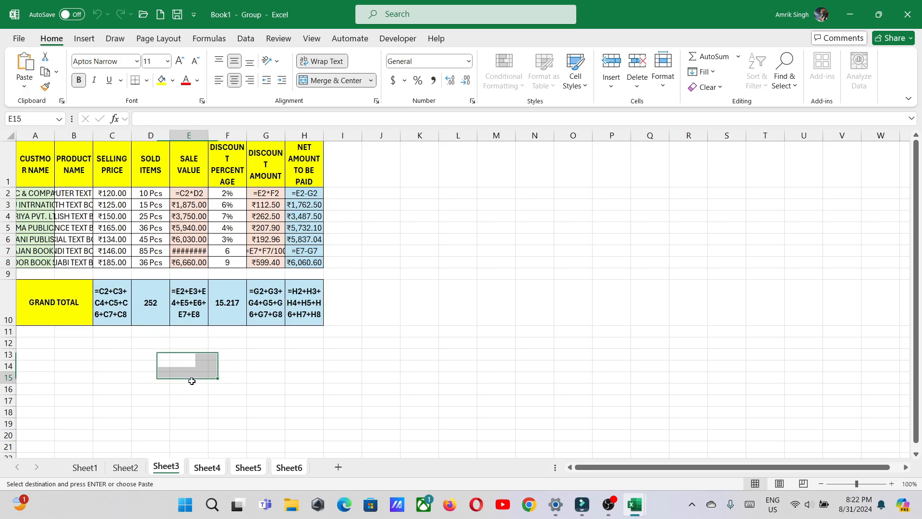
pyautogui.click(208, 469)
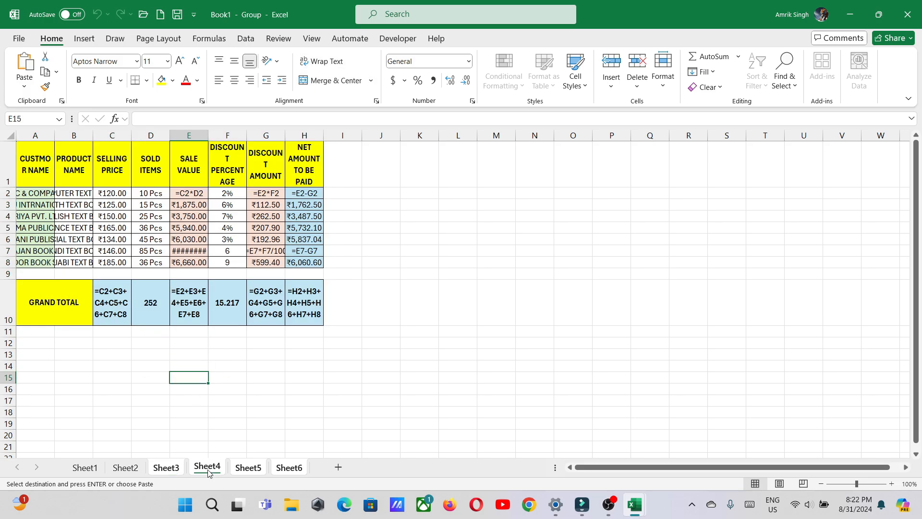
pyautogui.click(246, 470)
pyautogui.click(284, 470)
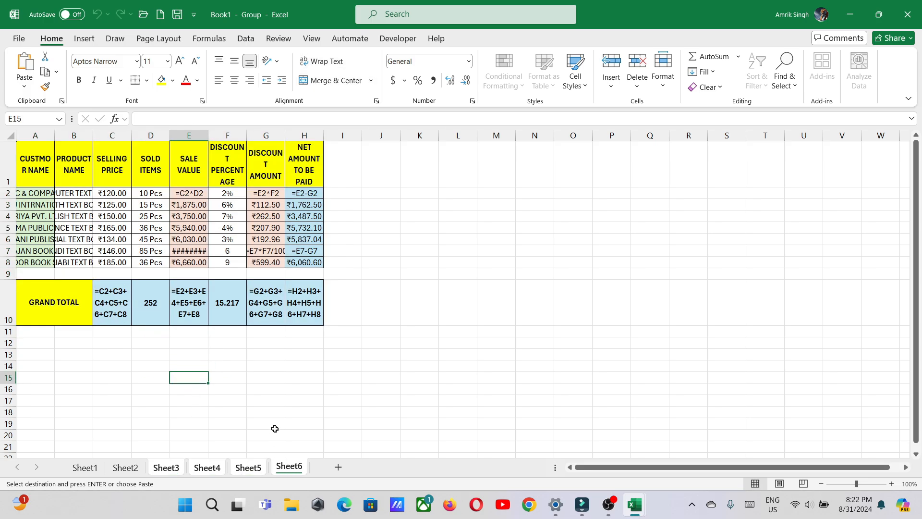
pyautogui.click(275, 411)
# Ungroup the worksheets and check the pasted table on Sheet3, Sheet4, Sheet5 and Sheet6 individually.
pyautogui.click(125, 468)
pyautogui.click(166, 467)
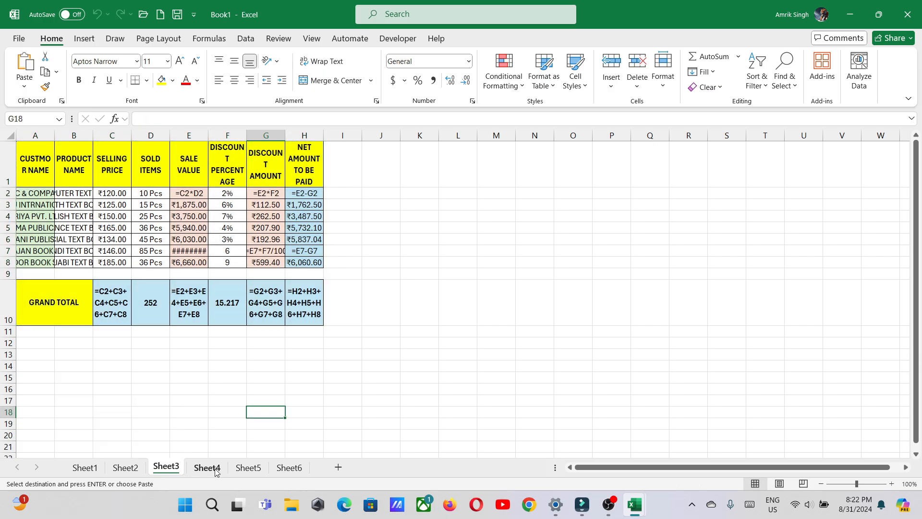
pyautogui.click(215, 471)
pyautogui.click(247, 470)
pyautogui.click(279, 469)
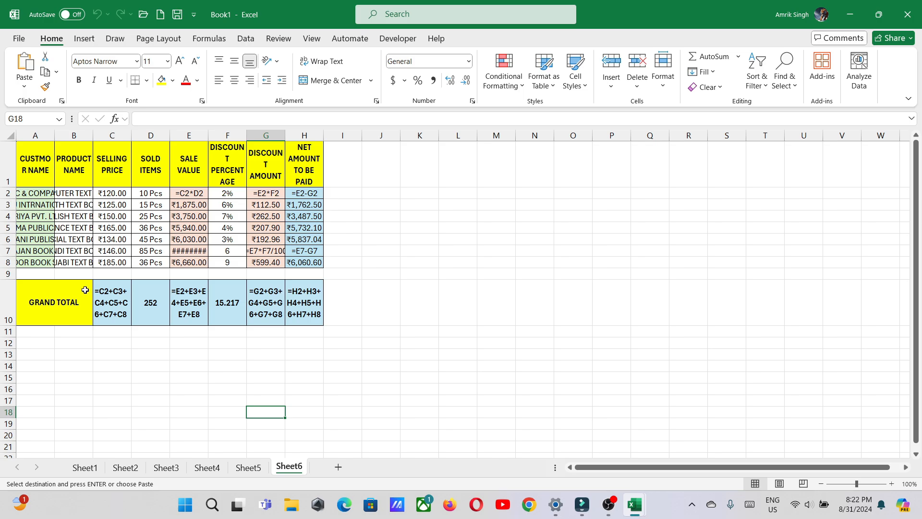
# Copy the smaller four-column table in A13:D21 of Sheet2.
pyautogui.click(126, 467)
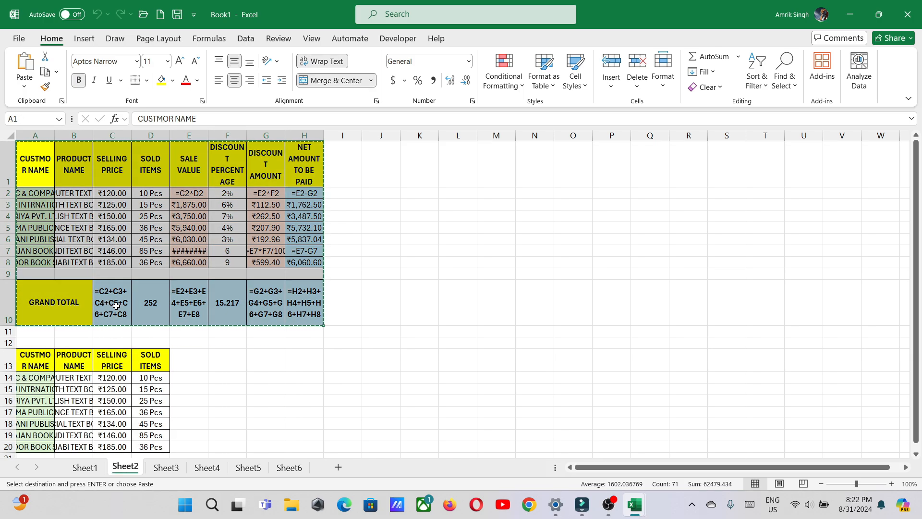
pyautogui.moveTo(35, 362); pyautogui.dragTo(156, 454)
pyautogui.scroll(-1, 163, 384)
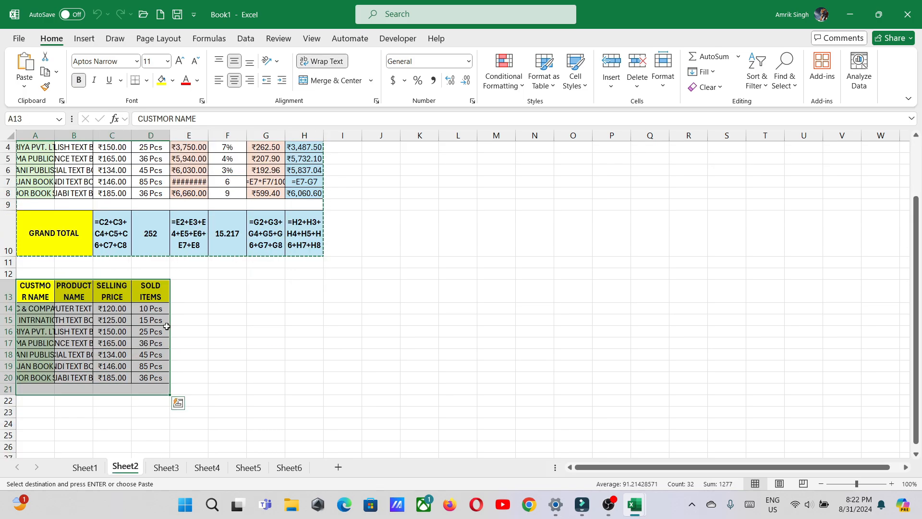
pyautogui.hotkey('ctrl', 'c')
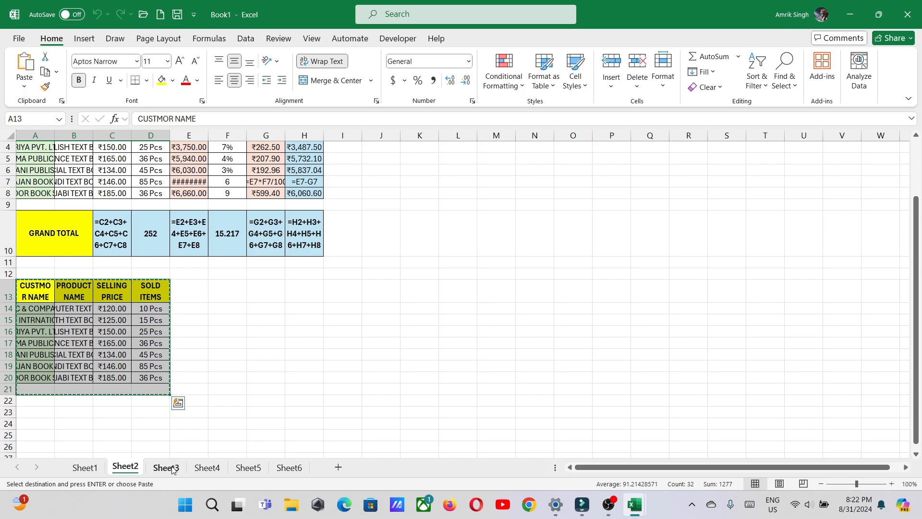
# Select cell A16 on Sheet3 and group it with Sheet4, Sheet5 and Sheet6.
pyautogui.click(170, 468)
pyautogui.click(37, 387)
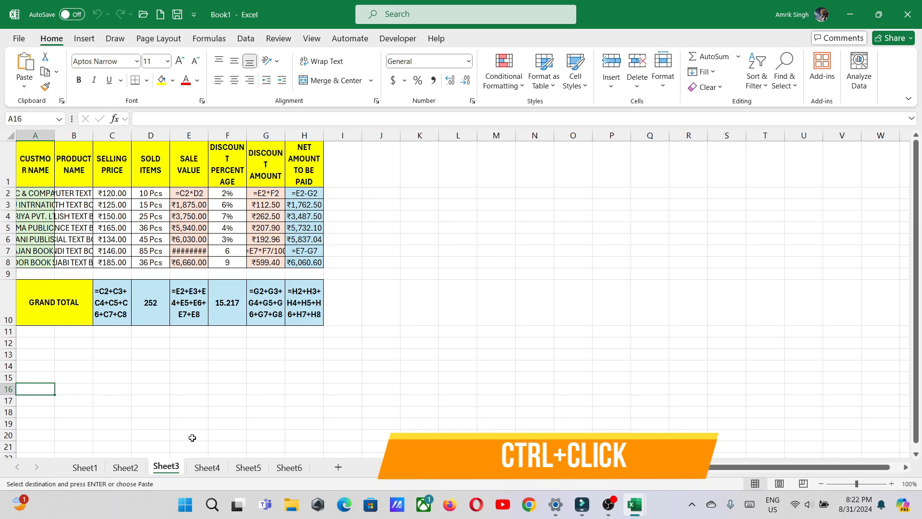
pyautogui.keyDown('ctrl'); pyautogui.click(207, 468); pyautogui.keyUp('ctrl')
pyautogui.keyDown('ctrl'); pyautogui.click(249, 468); pyautogui.keyUp('ctrl')
pyautogui.keyDown('ctrl'); pyautogui.click(289, 467); pyautogui.keyUp('ctrl')
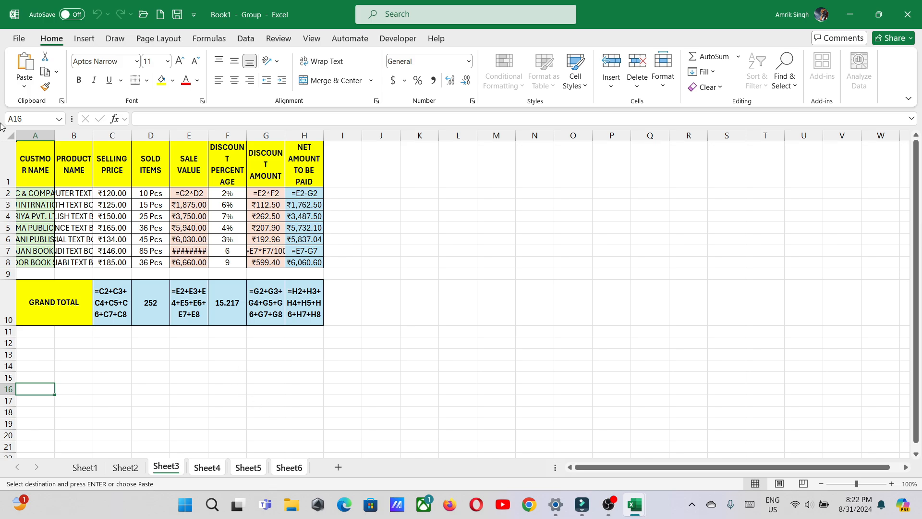
# Paste the smaller table at A16 into all grouped sheets, check Sheet4 to Sheet6, and end copy mode.
pyautogui.click(23, 64)
pyautogui.click(227, 372)
pyautogui.click(208, 467)
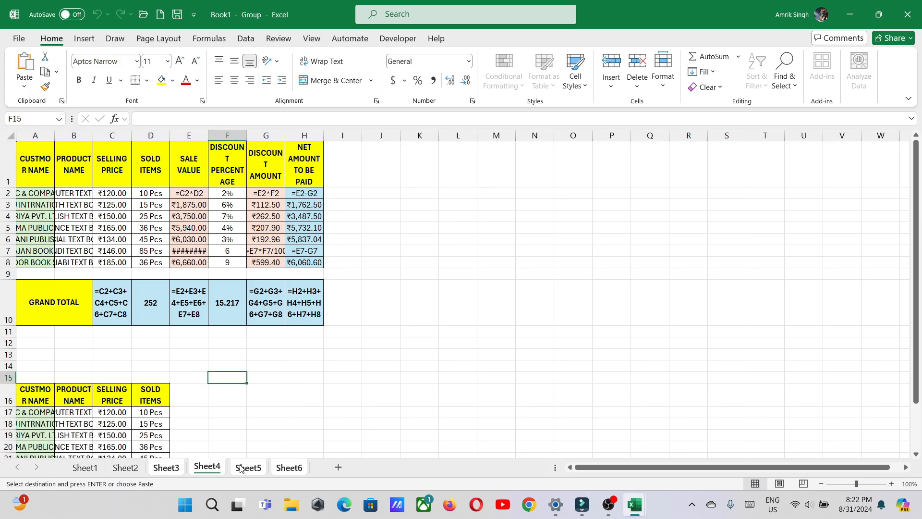
pyautogui.click(241, 468)
pyautogui.click(278, 468)
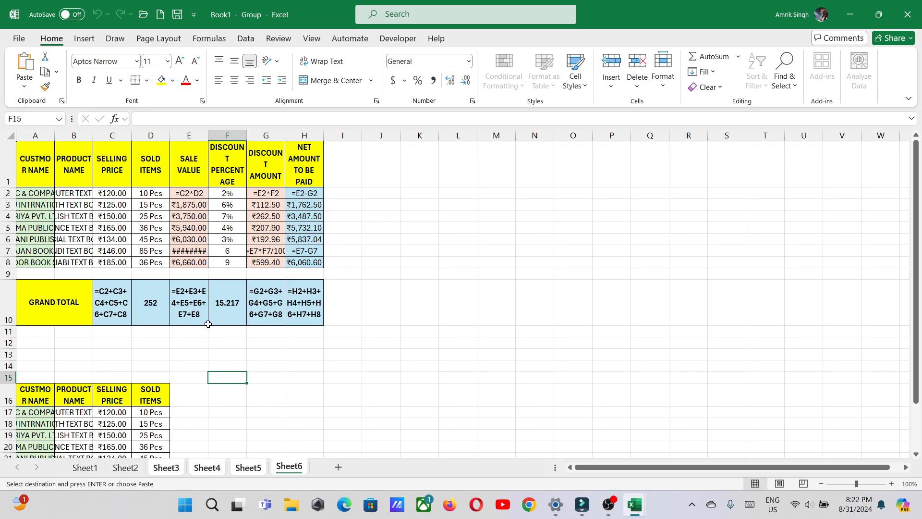
pyautogui.click(224, 340)
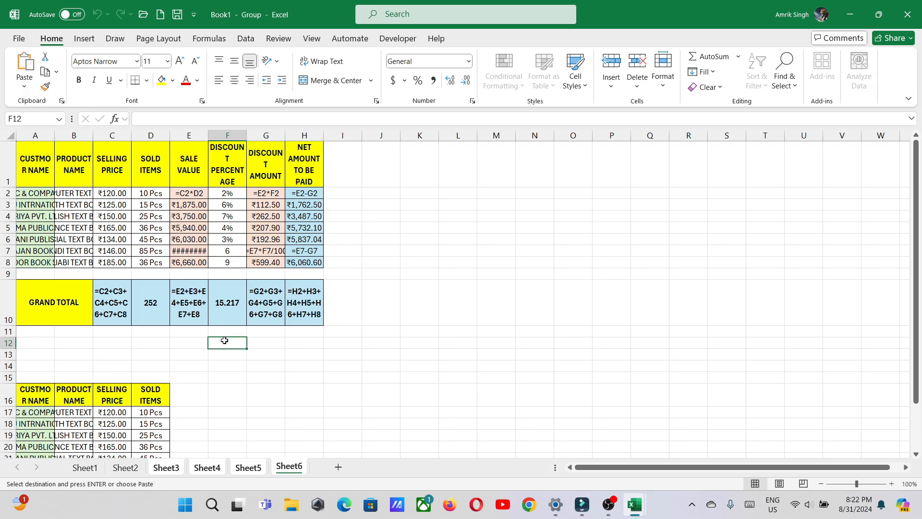
pyautogui.press('Escape')
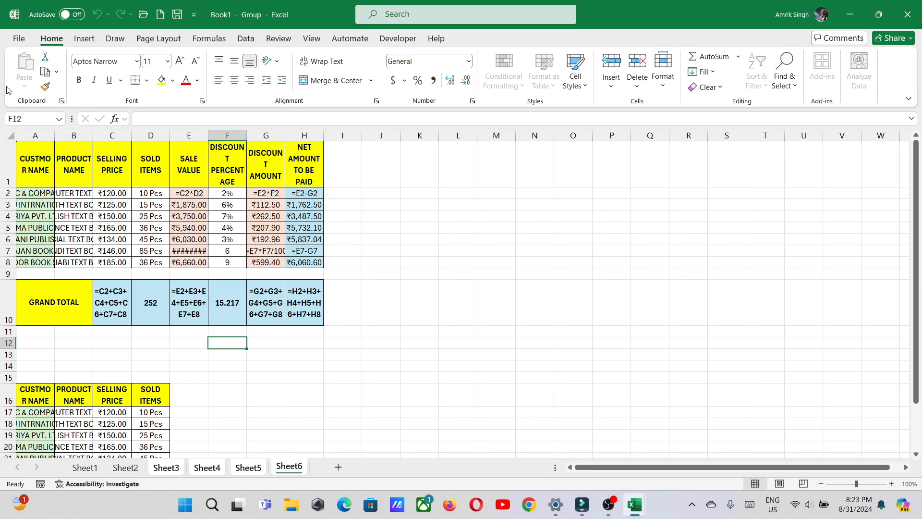
pyautogui.click(171, 349)
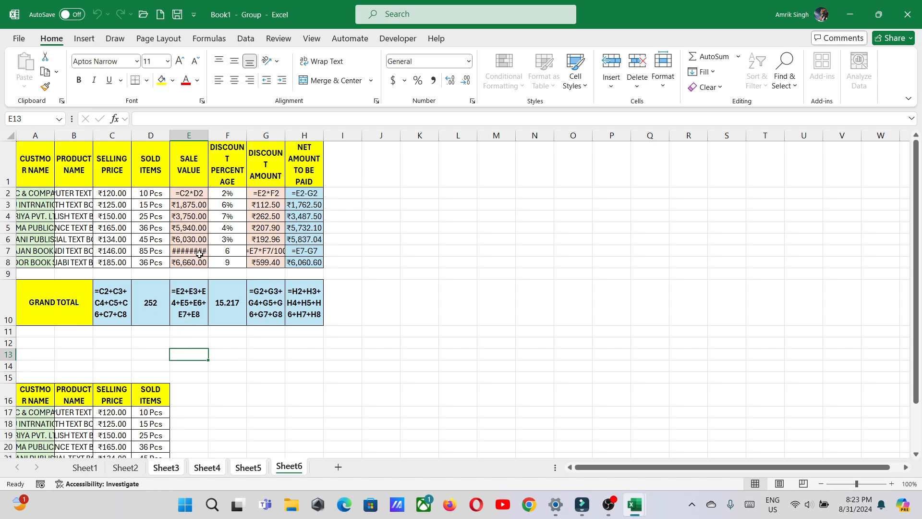
# Add a new worksheet to Book1 and copy the sales table A1:H10 from Sheet1 of the Excel Formula explanation workbook.
pyautogui.click(338, 466)
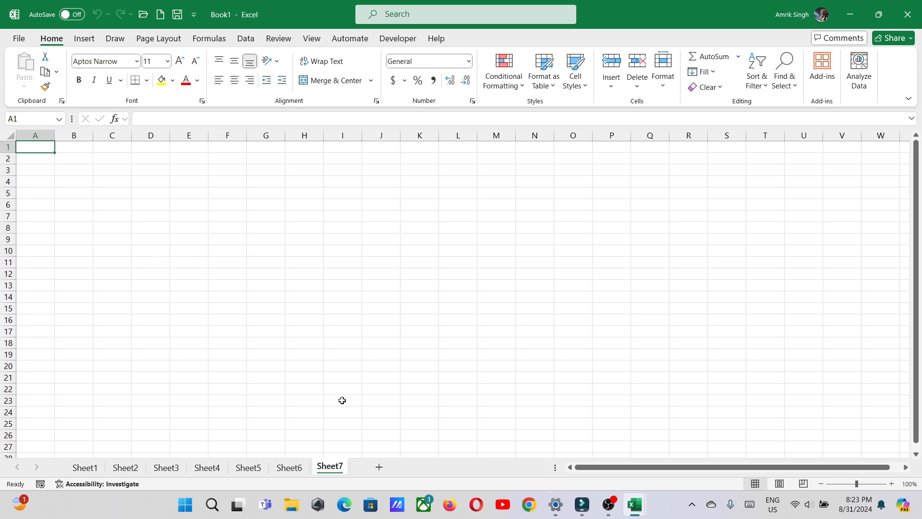
pyautogui.hotkey('alt', 'Tab')
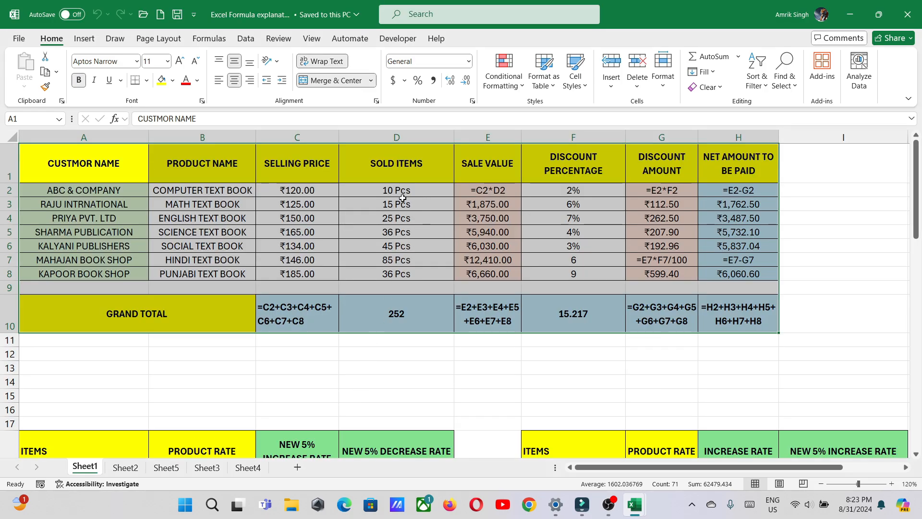
pyautogui.click(44, 73)
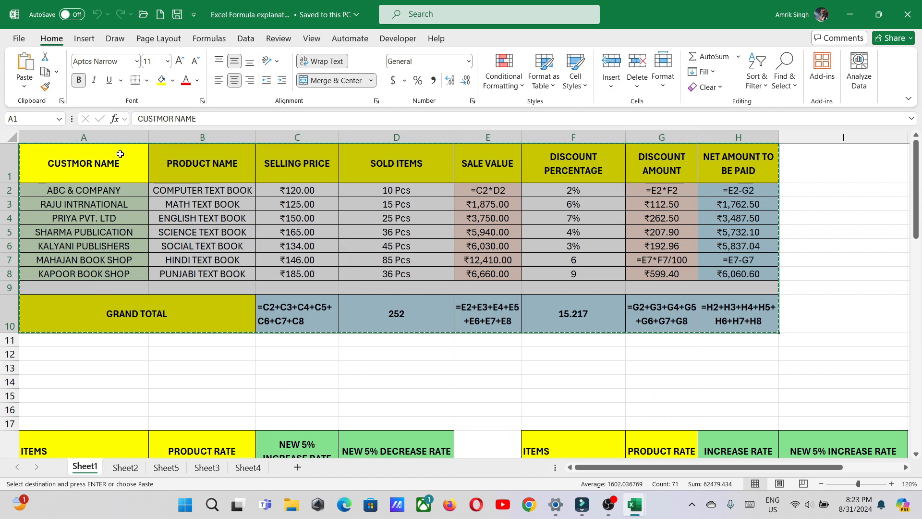
pyautogui.hotkey('alt', 'Tab')
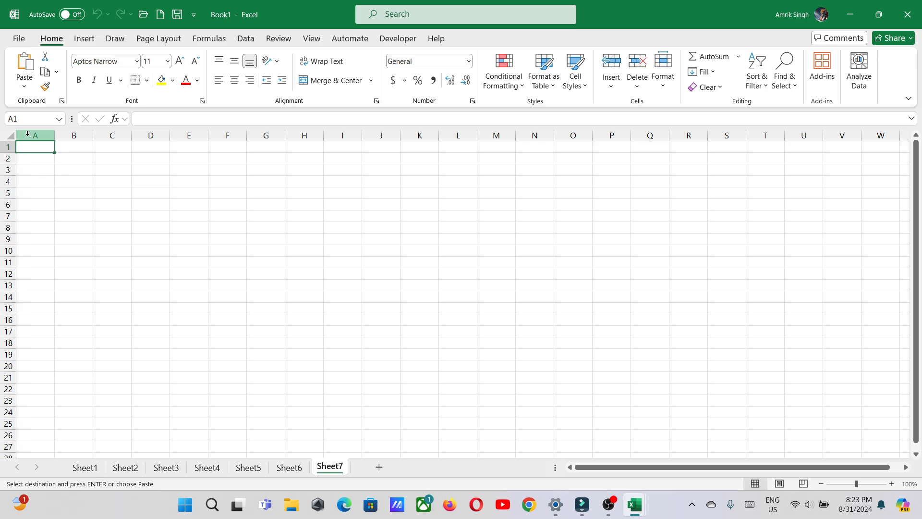
# Paste the copied sales table at A1 of Sheet7 and undo the paste.
pyautogui.click(24, 65)
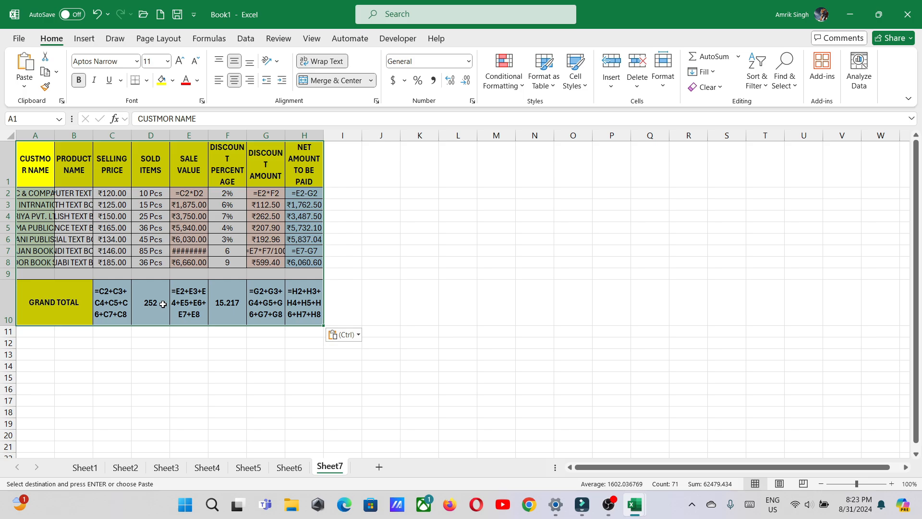
pyautogui.click(25, 89)
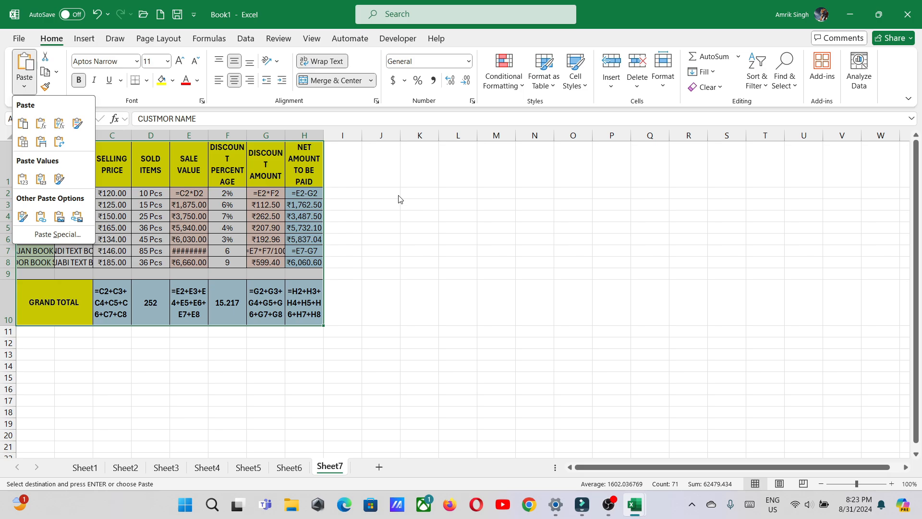
pyautogui.hotkey('ctrl', 'z')
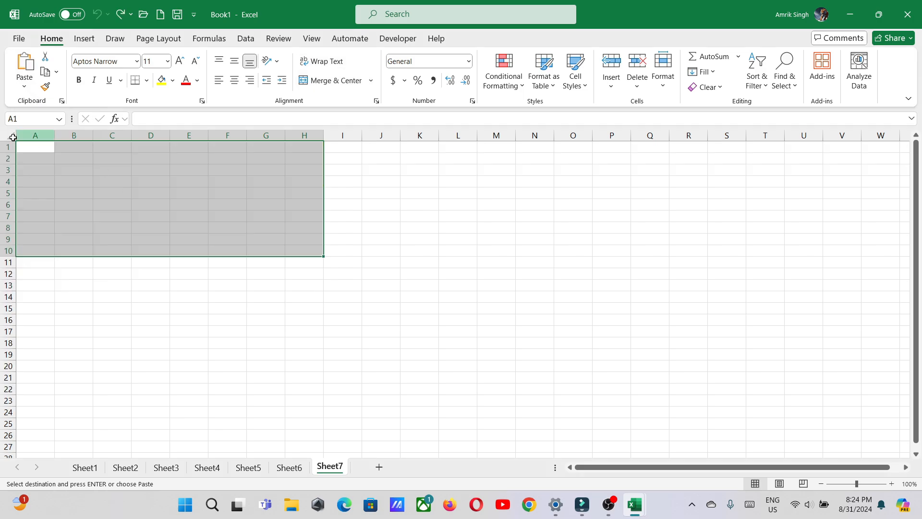
# Paste the sales table at A1 of Sheet7 with the standard Paste option and check a customer and a product cell.
pyautogui.click(24, 87)
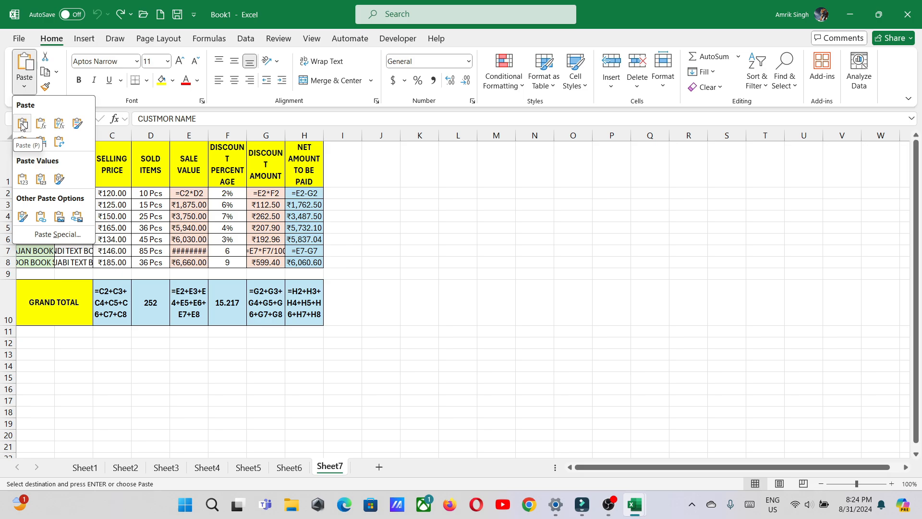
pyautogui.click(22, 125)
pyautogui.click(35, 204)
pyautogui.click(72, 194)
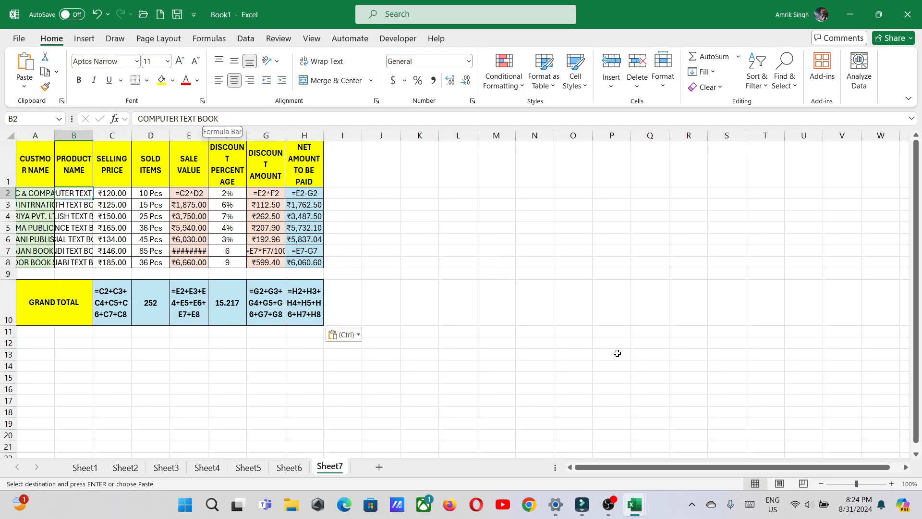
# Examine the pasted selling price, customer name, sale value, discount and net amount cells on Sheet7.
pyautogui.keyDown('ctrl'); pyautogui.scroll(2, 615, 352); pyautogui.keyUp('ctrl')
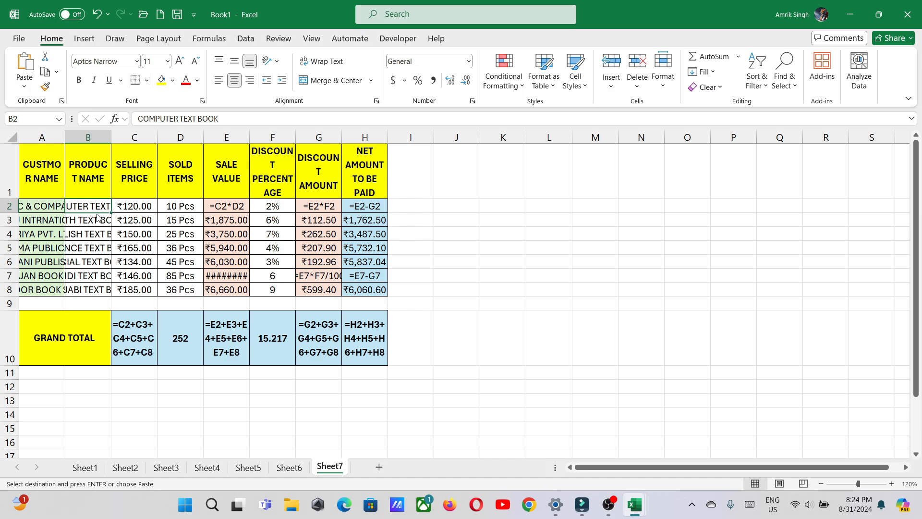
pyautogui.click(132, 220)
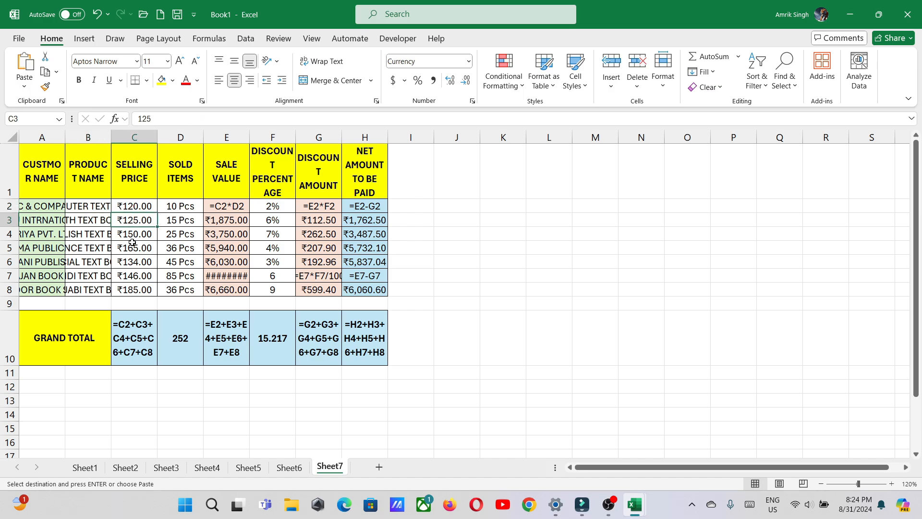
pyautogui.click(57, 207)
pyautogui.hotkey('ctrl', 'v')
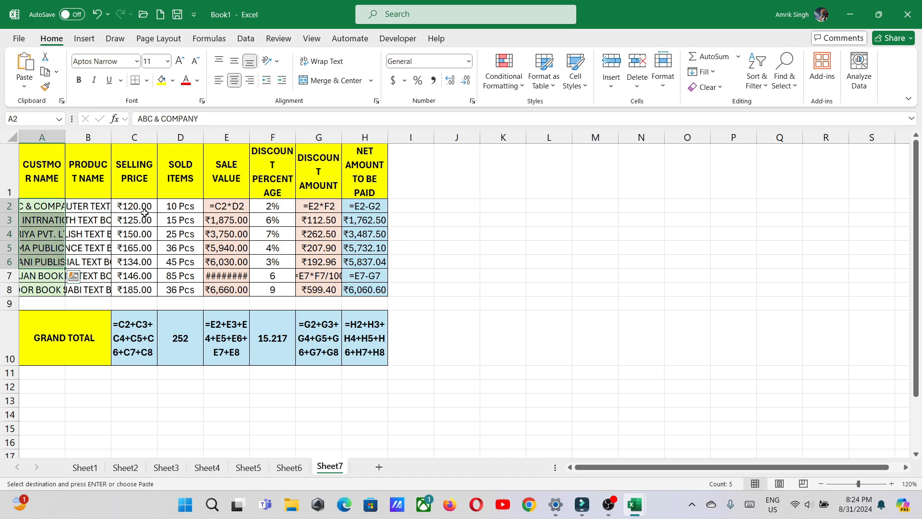
pyautogui.click(223, 217)
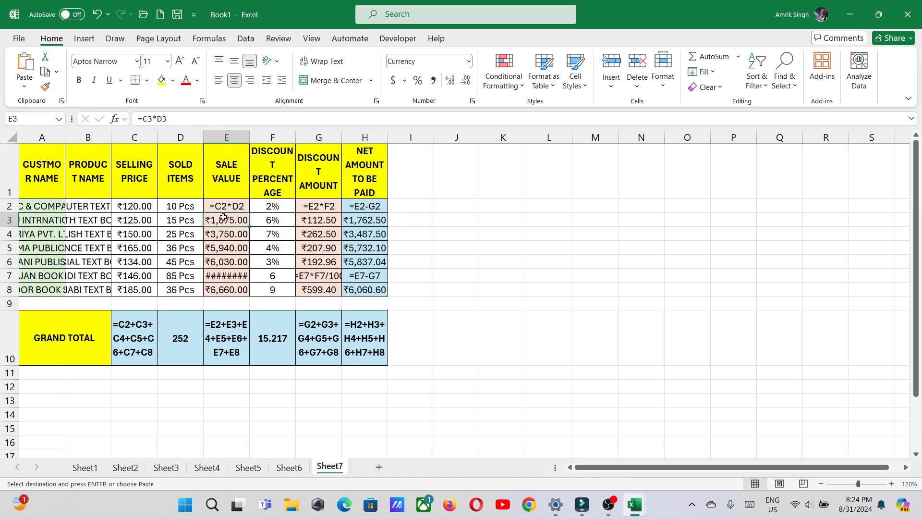
pyautogui.click(272, 236)
pyautogui.click(346, 231)
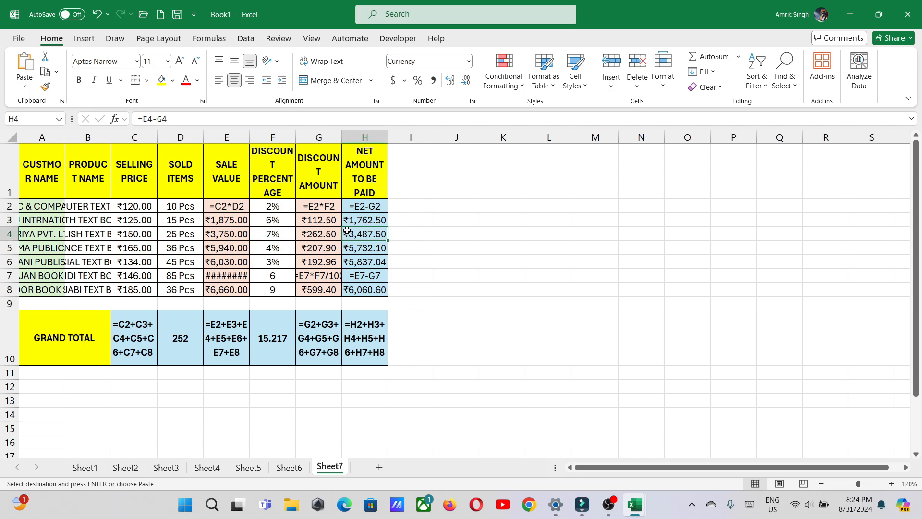
# Paste only the copied table's formulas at cell A12 of Sheet7.
pyautogui.click(42, 384)
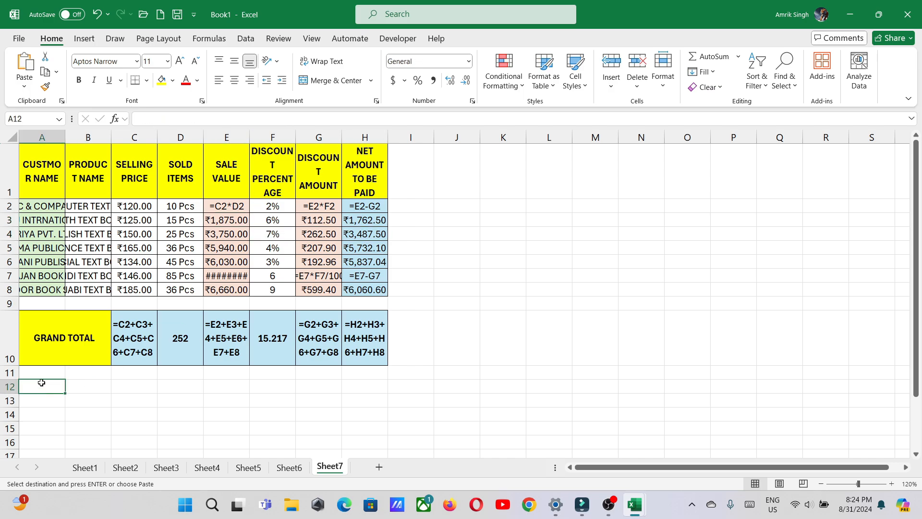
pyautogui.click(24, 86)
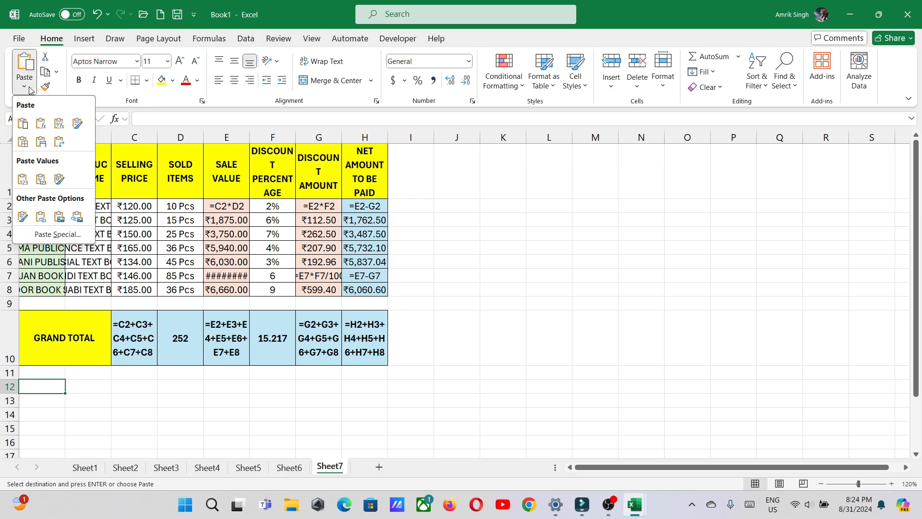
pyautogui.click(42, 126)
pyautogui.scroll(-2, 131, 276)
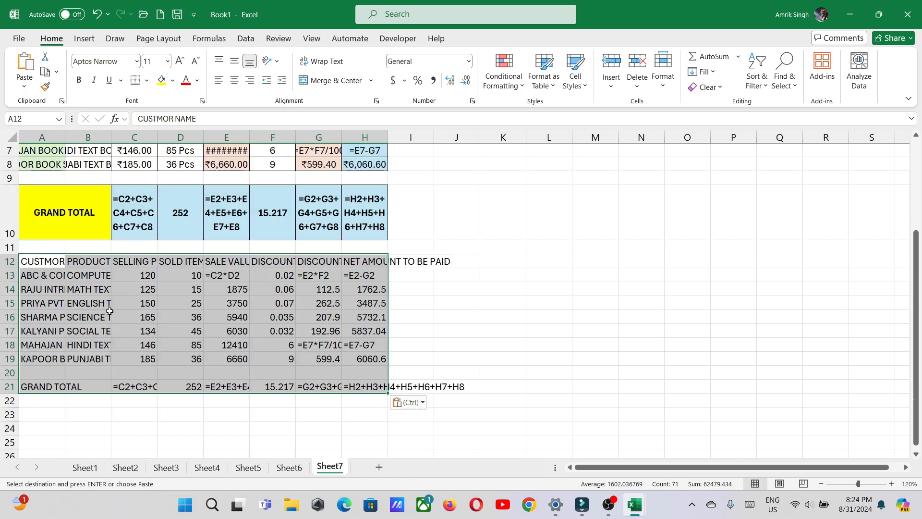
# Compare the formulas-only copy with the original table by inspecting its name, selling price and sale value cells.
pyautogui.click(59, 290)
pyautogui.click(81, 289)
pyautogui.click(138, 298)
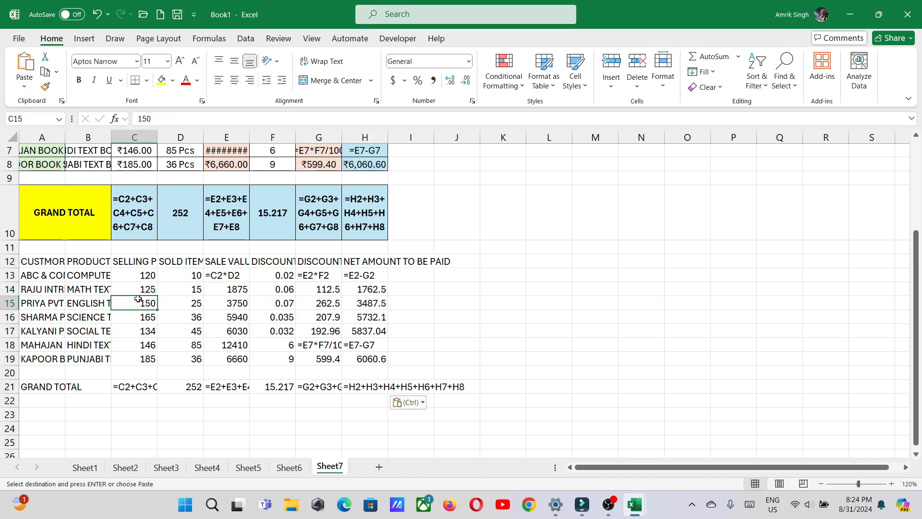
pyautogui.scroll(2, 152, 240)
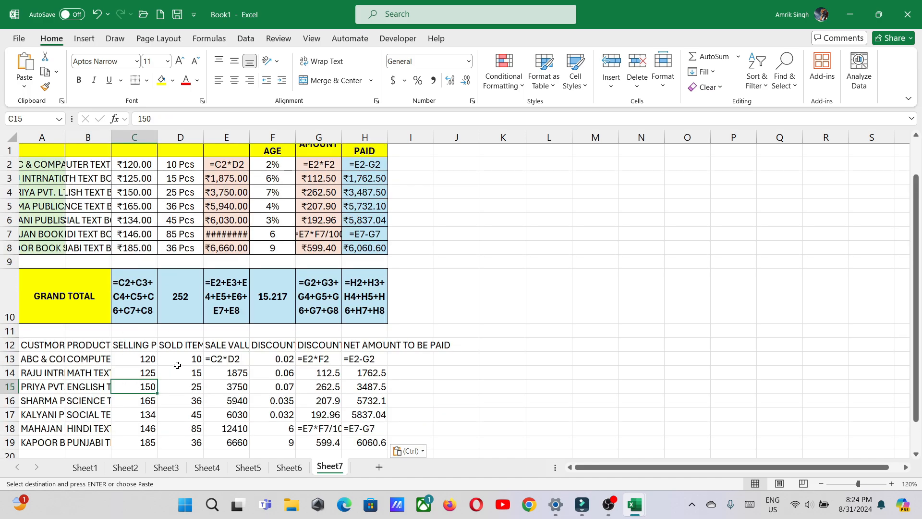
pyautogui.scroll(-1, 178, 365)
pyautogui.click(224, 344)
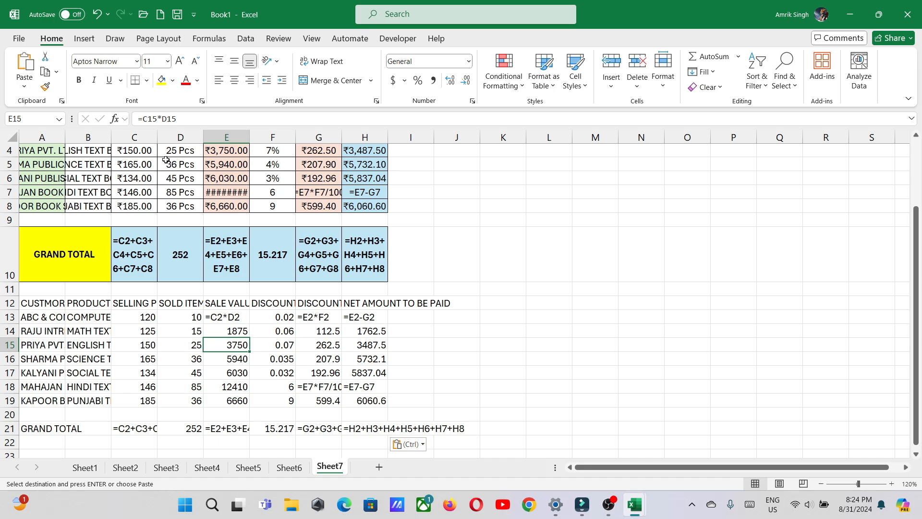
# Paste the copied sales table at cell A24 of Sheet7 with only its formulas and number formatting.
pyautogui.click(322, 359)
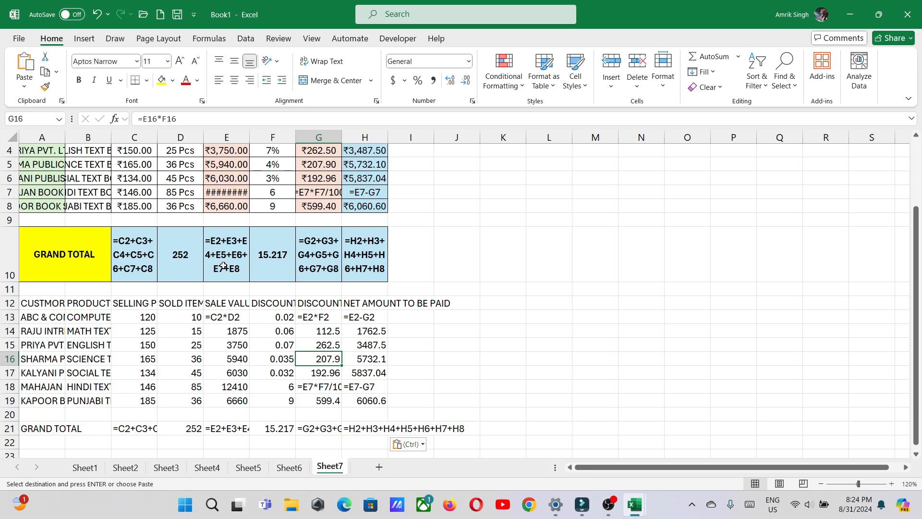
pyautogui.scroll(-2, 223, 266)
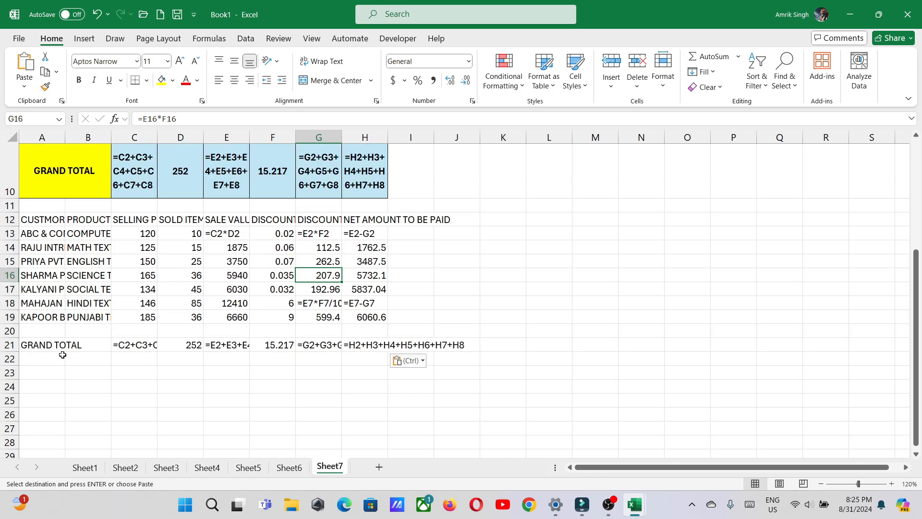
pyautogui.click(44, 384)
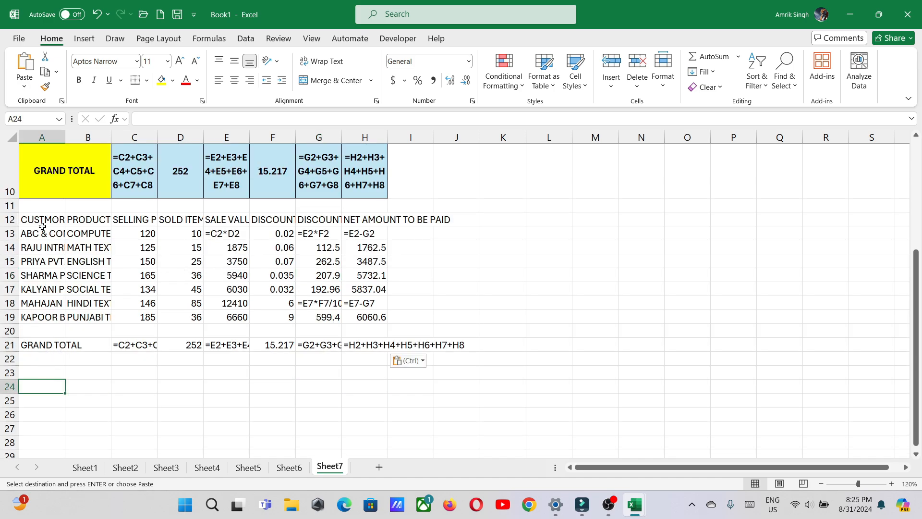
pyautogui.click(24, 88)
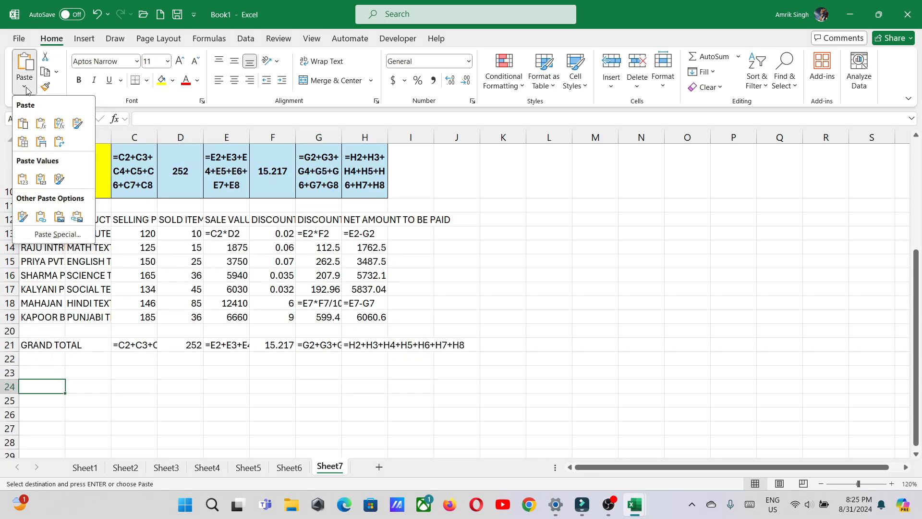
pyautogui.click(61, 124)
pyautogui.scroll(-1, 125, 307)
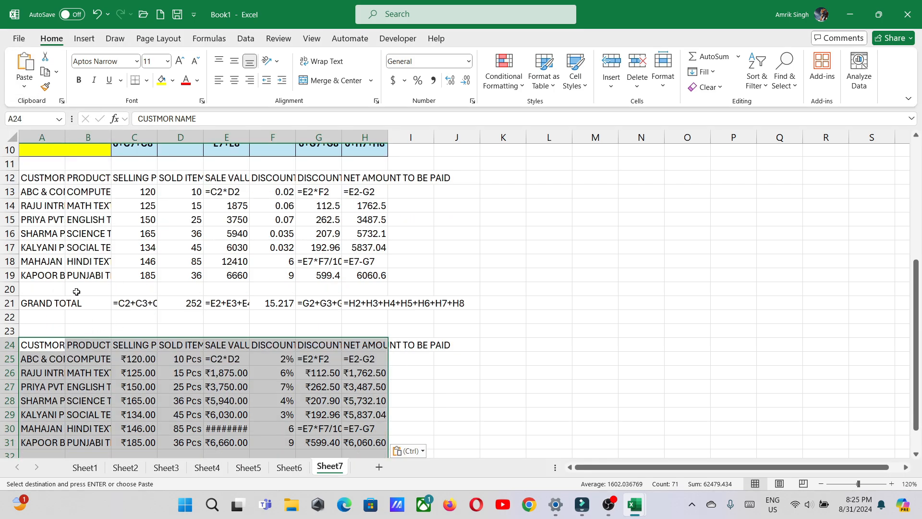
# Examine the selling price, sold items and sale value cells in the copy that starts at row 24.
pyautogui.scroll(-1, 189, 373)
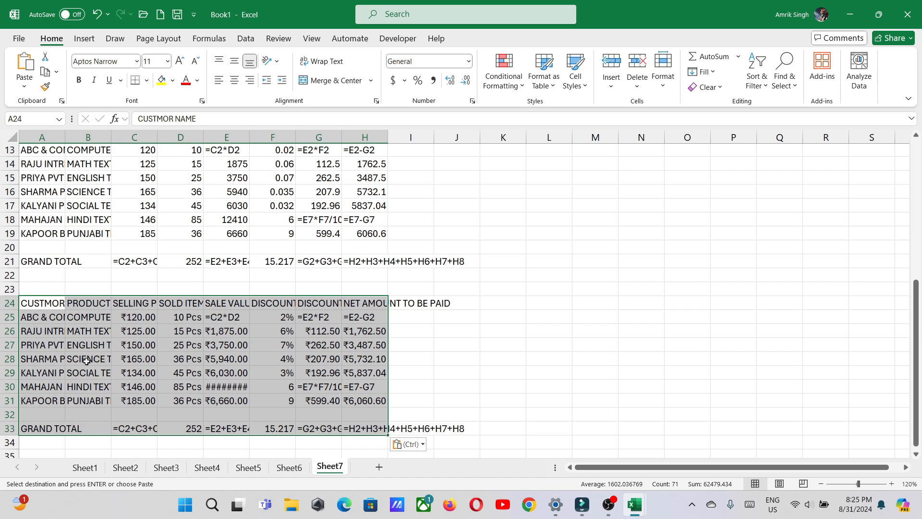
pyautogui.click(142, 330)
pyautogui.moveTo(144, 320); pyautogui.dragTo(144, 400)
pyautogui.moveTo(184, 316); pyautogui.dragTo(187, 401)
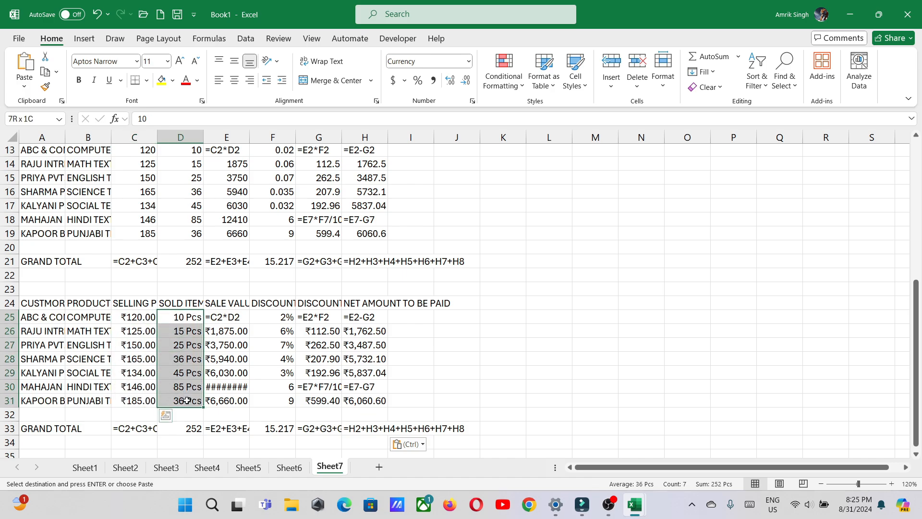
pyautogui.click(228, 346)
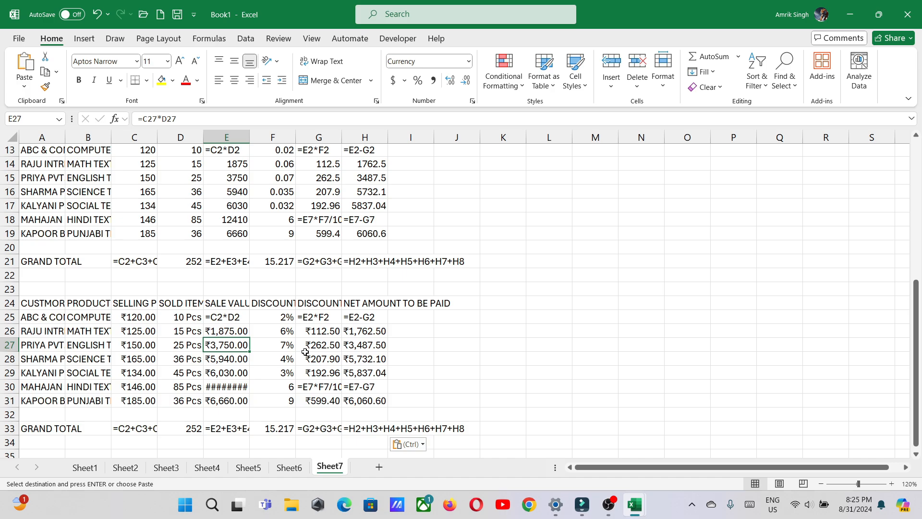
# Paste the copied sales table at cell A36 of Sheet7 with Keep Source Formatting.
pyautogui.scroll(-2, 240, 355)
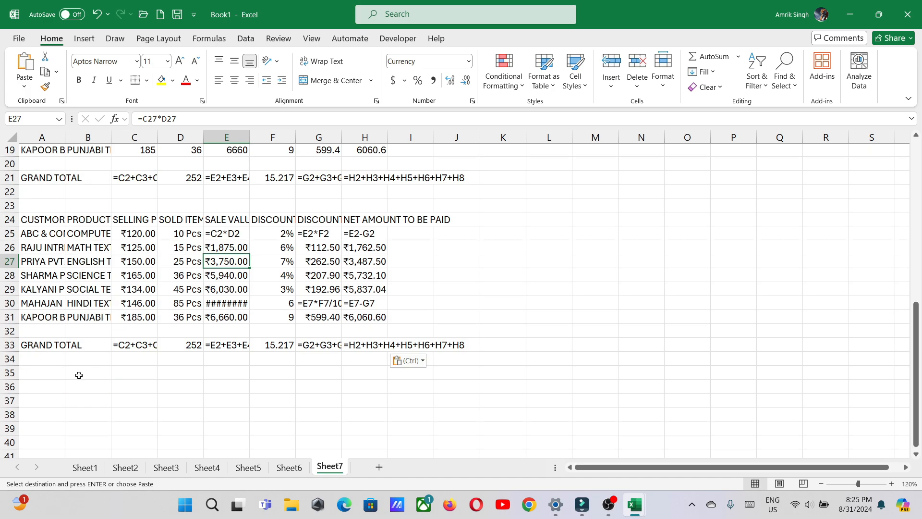
pyautogui.click(55, 384)
pyautogui.click(29, 90)
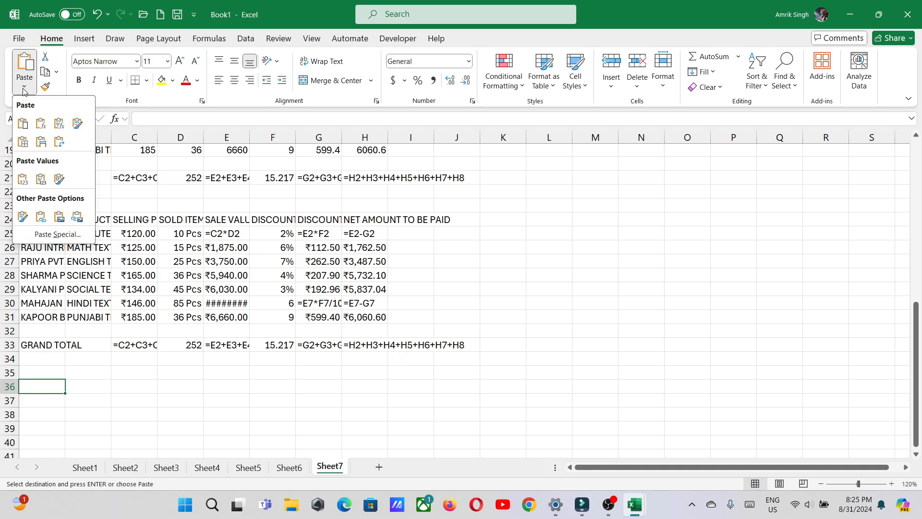
pyautogui.click(78, 126)
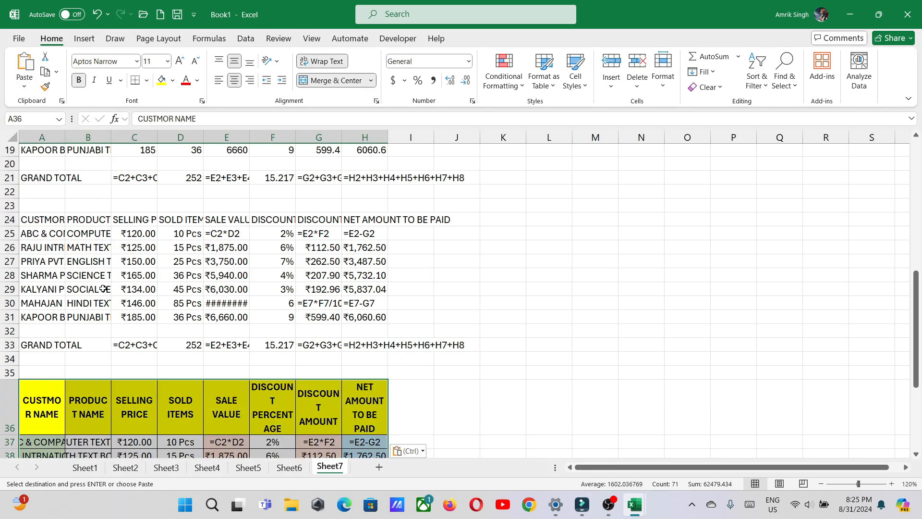
pyautogui.scroll(-2, 104, 290)
pyautogui.scroll(-2, 104, 290)
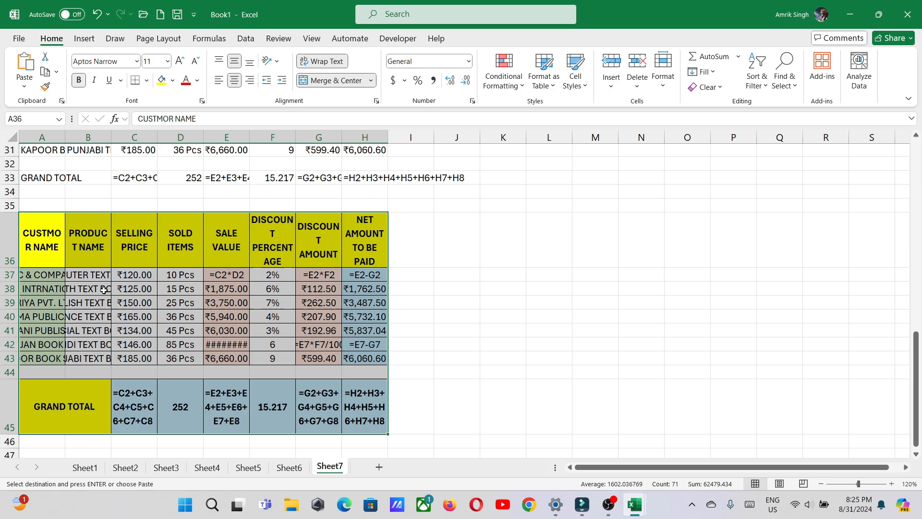
# Examine the product name, selling price, sale value and discount percentage cells in the copy that starts at row 36.
pyautogui.click(55, 290)
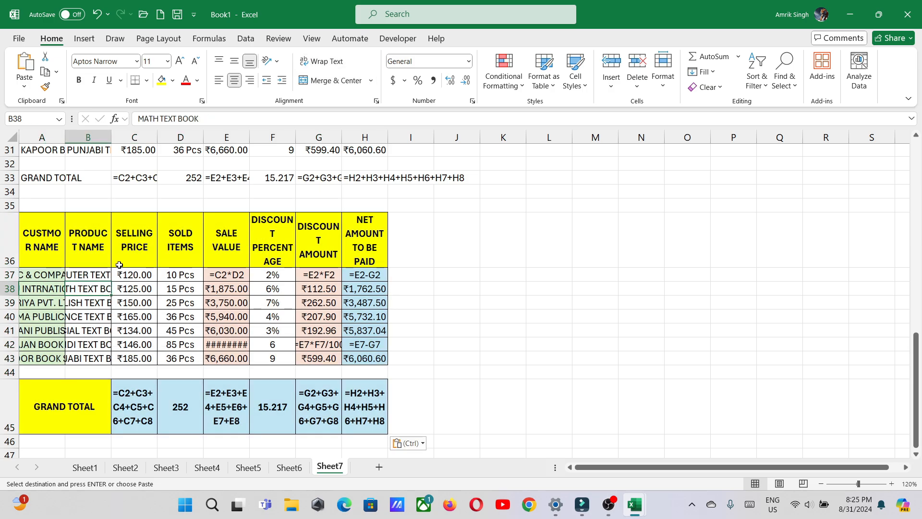
pyautogui.moveTo(139, 281); pyautogui.dragTo(142, 340)
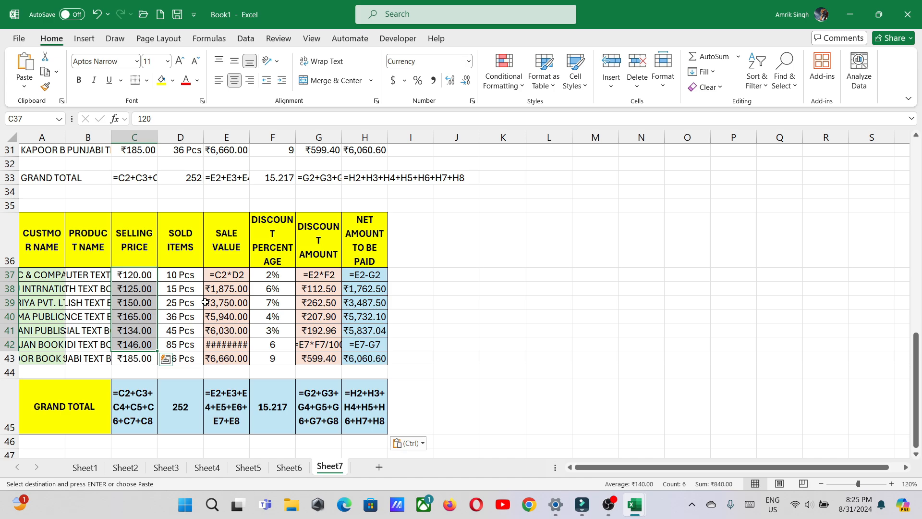
pyautogui.moveTo(211, 302); pyautogui.dragTo(211, 339)
pyautogui.click(270, 307)
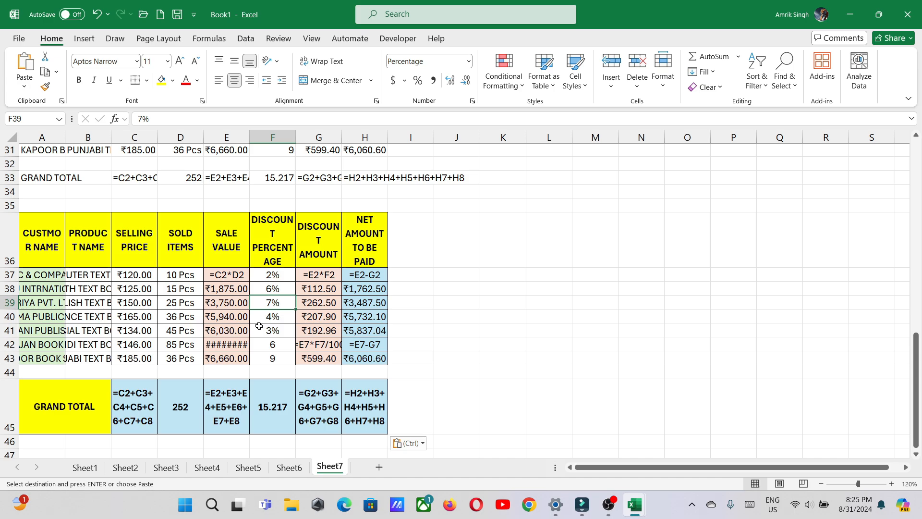
# Paste the copied sales table at cell A47 of Sheet7 with No Borders and check a sale value cell.
pyautogui.scroll(-1, 257, 318)
pyautogui.scroll(-1, 257, 318)
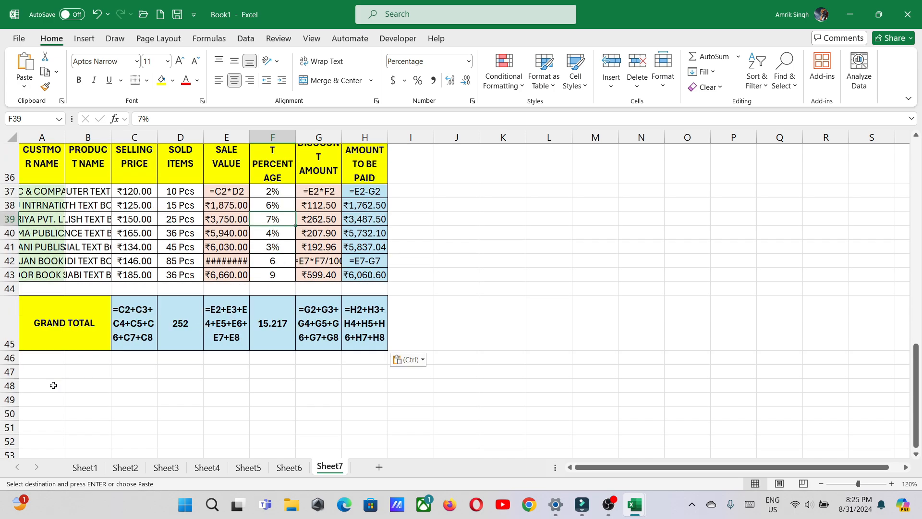
pyautogui.click(53, 384)
pyautogui.click(24, 86)
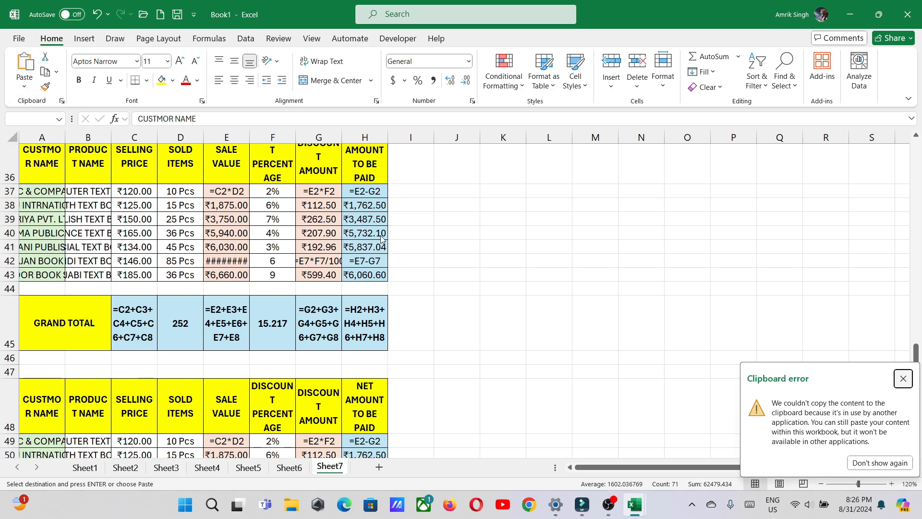
pyautogui.click(24, 85)
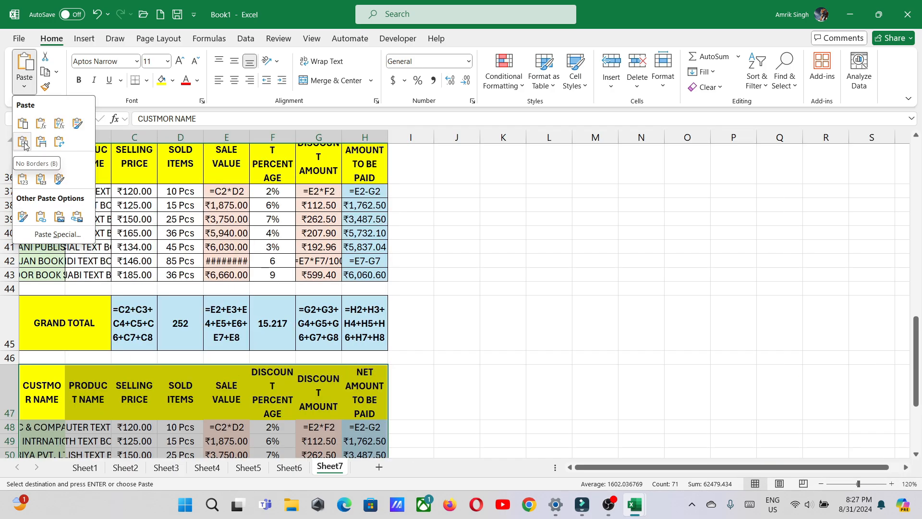
pyautogui.click(24, 142)
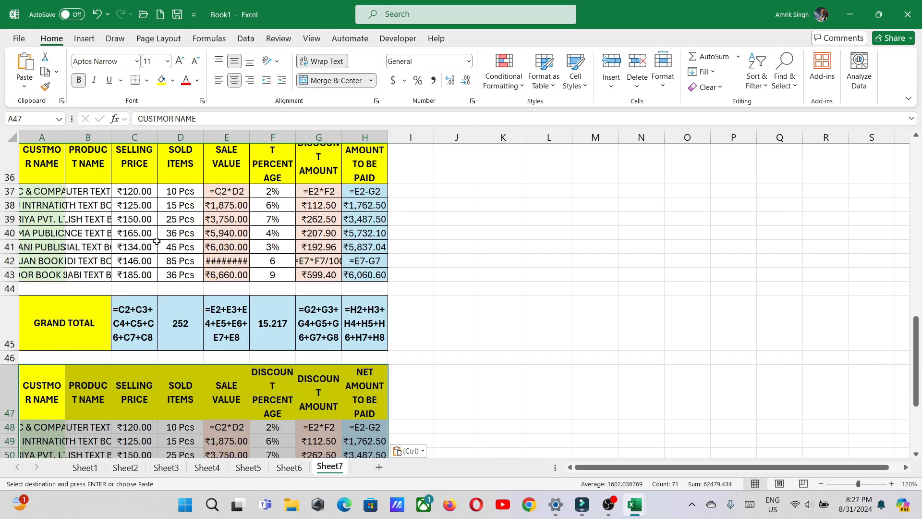
pyautogui.scroll(-2, 180, 222)
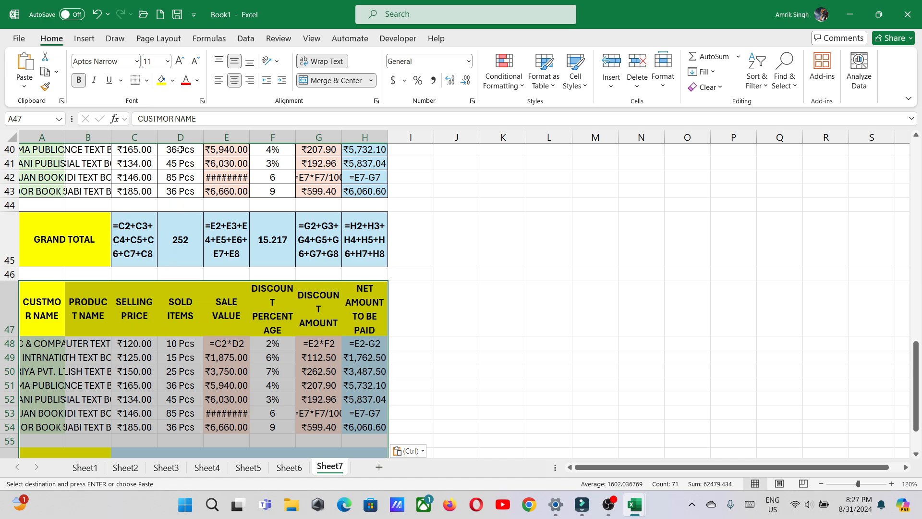
pyautogui.scroll(-1, 258, 333)
pyautogui.scroll(-2, 258, 333)
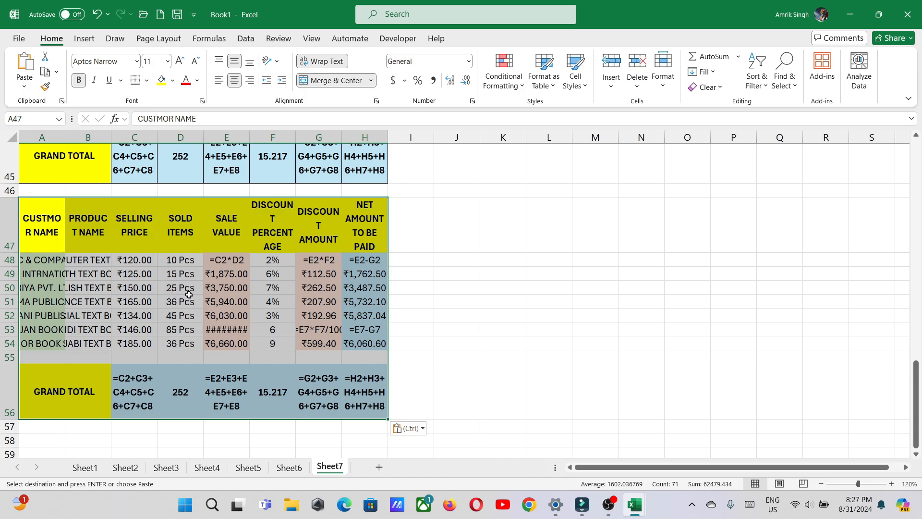
pyautogui.click(211, 288)
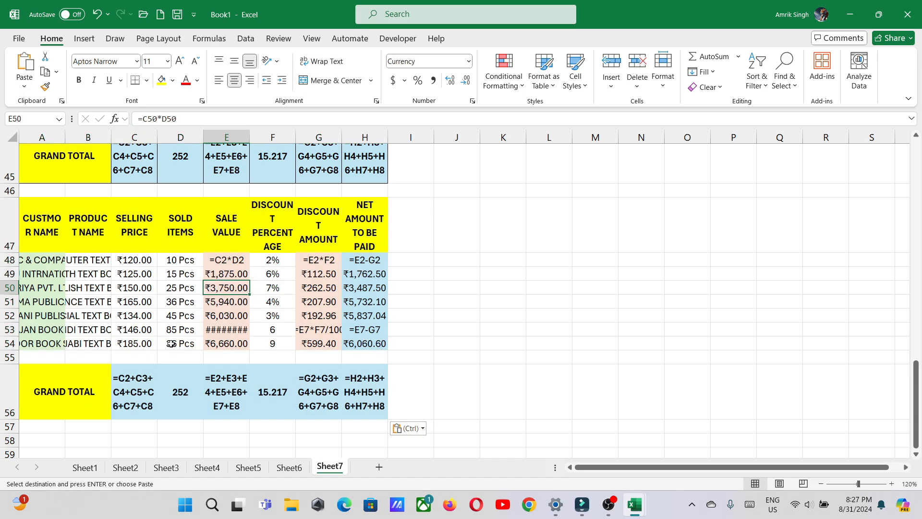
# Paste the copied sales table at cell A59 of Sheet7 with Keep Source Column Widths.
pyautogui.scroll(-2, 170, 343)
pyautogui.click(60, 372)
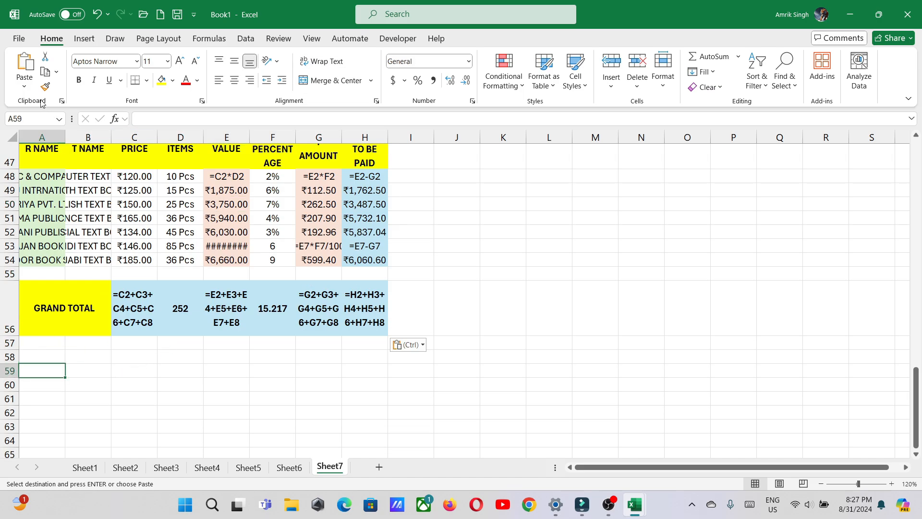
pyautogui.click(24, 85)
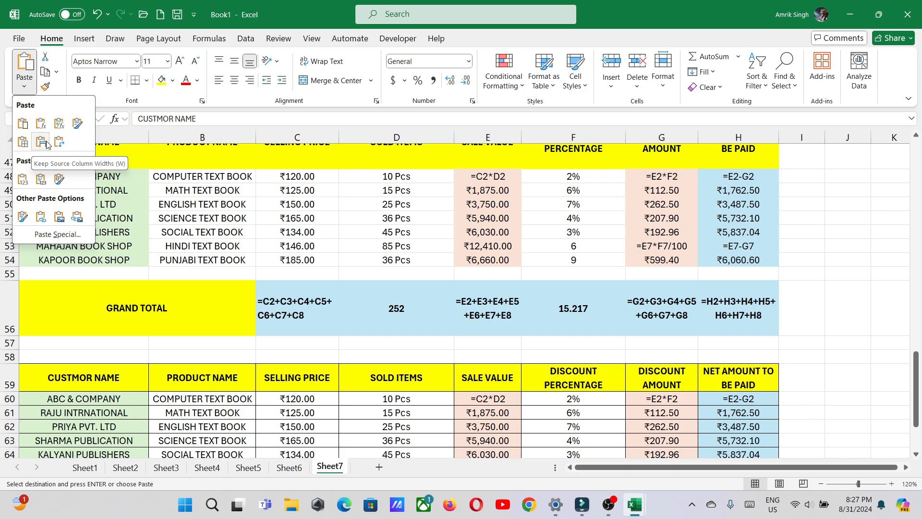
pyautogui.click(46, 144)
pyautogui.scroll(-2, 391, 339)
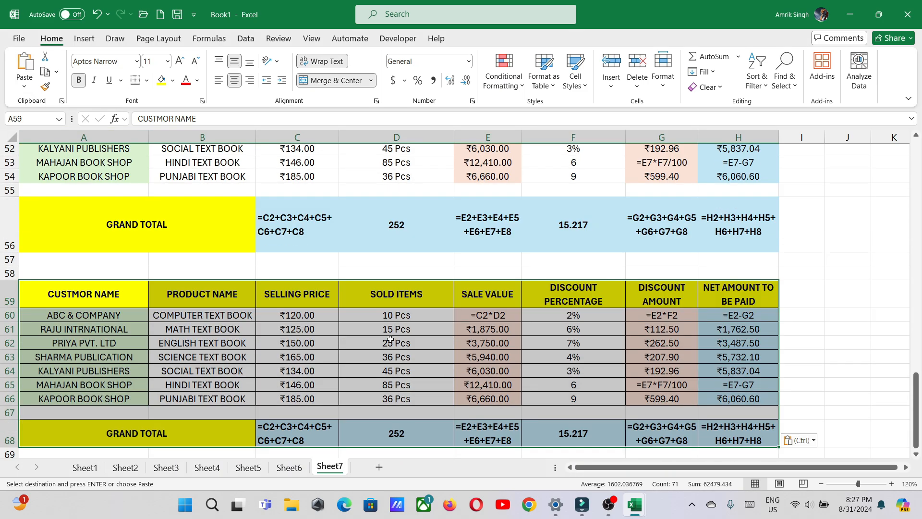
pyautogui.scroll(-1, 390, 340)
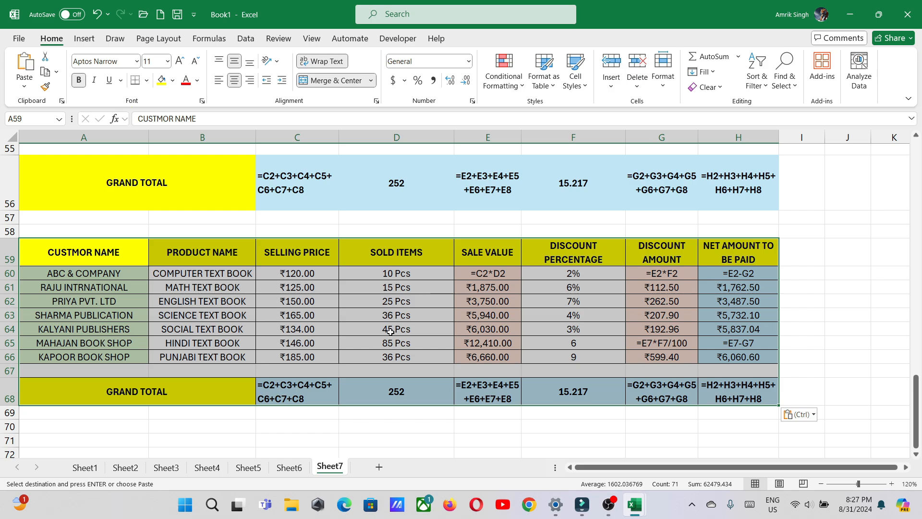
# Compare the copy at row 59 with the source workbook's table and inspect its product, customer, price, sold items and sale value cells.
pyautogui.hotkey('alt', 'Tab')
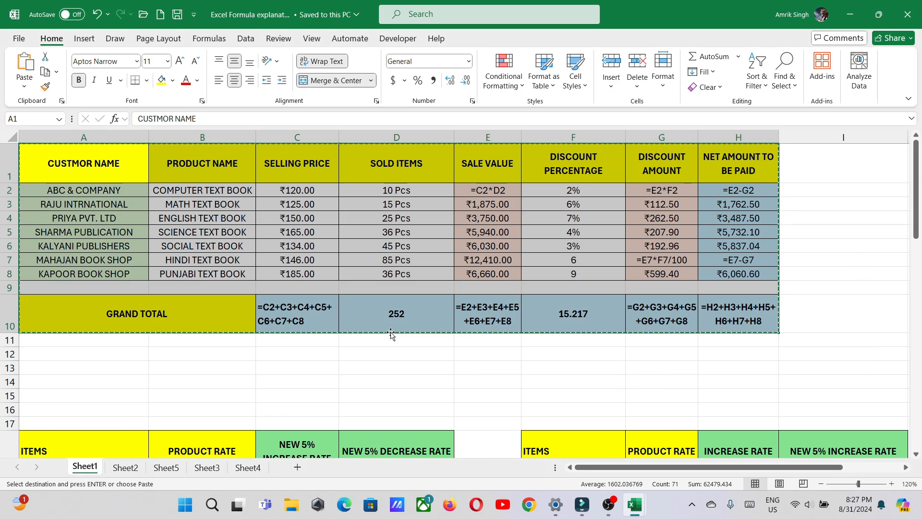
pyautogui.hotkey('alt', 'Tab')
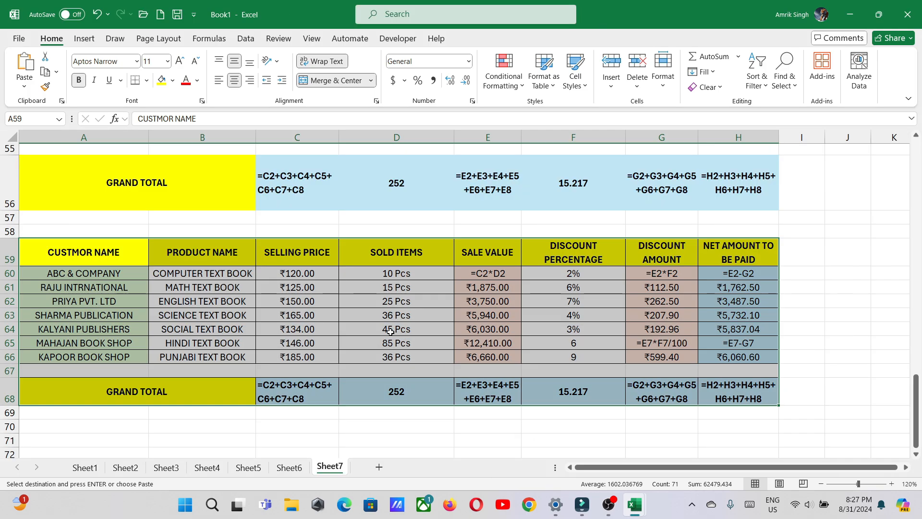
pyautogui.click(195, 286)
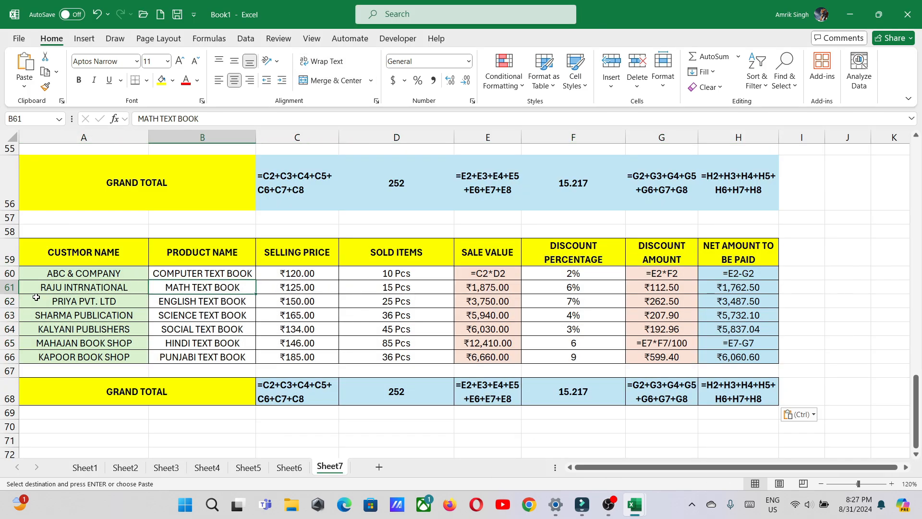
pyautogui.click(58, 285)
pyautogui.click(289, 299)
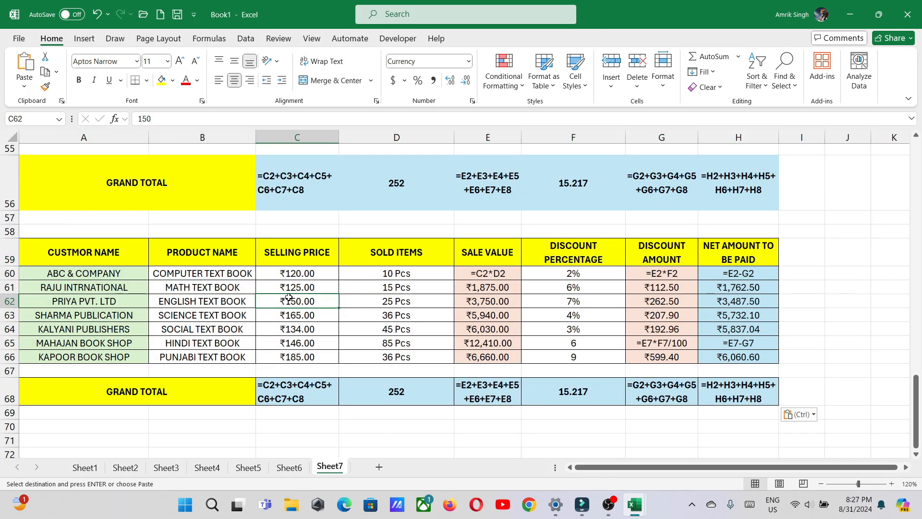
pyautogui.click(384, 315)
pyautogui.click(482, 311)
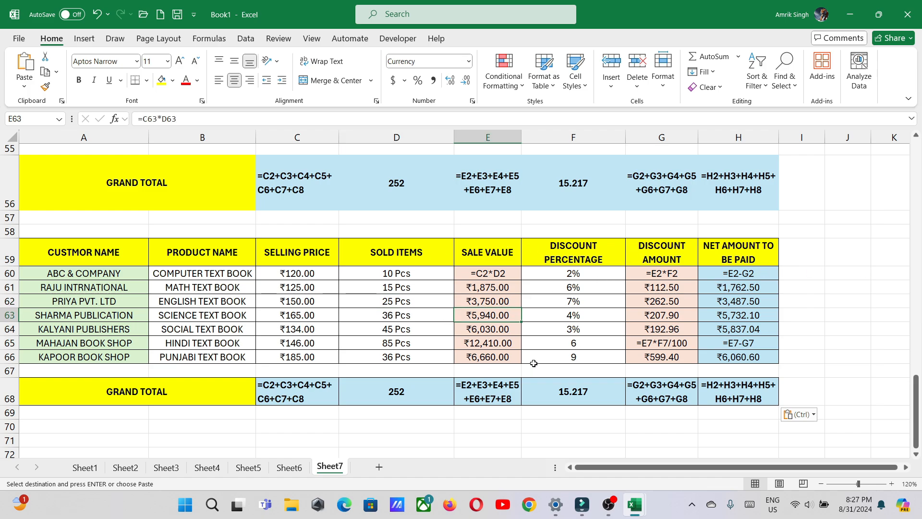
pyautogui.click(25, 85)
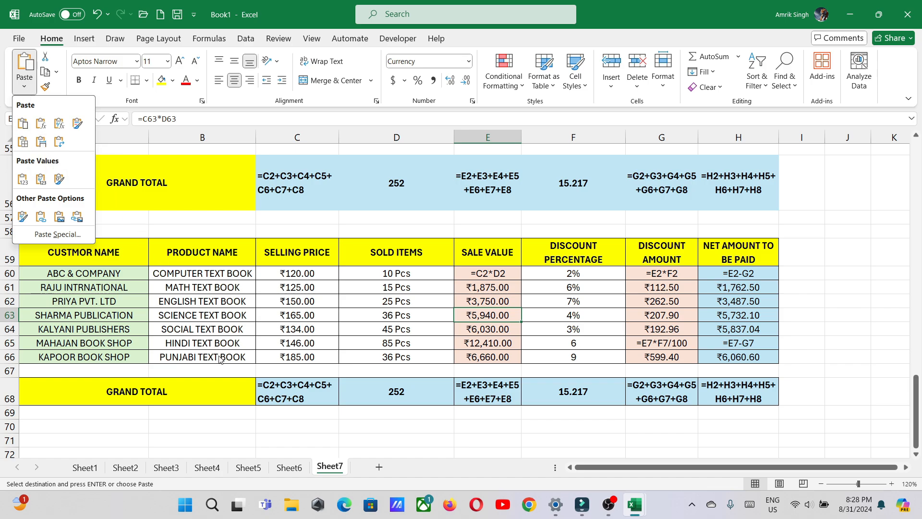
pyautogui.click(275, 430)
# Copy the sales table range A59:H66 and paste it at cell A72 of Sheet7 with Transpose.
pyautogui.scroll(-1, 267, 389)
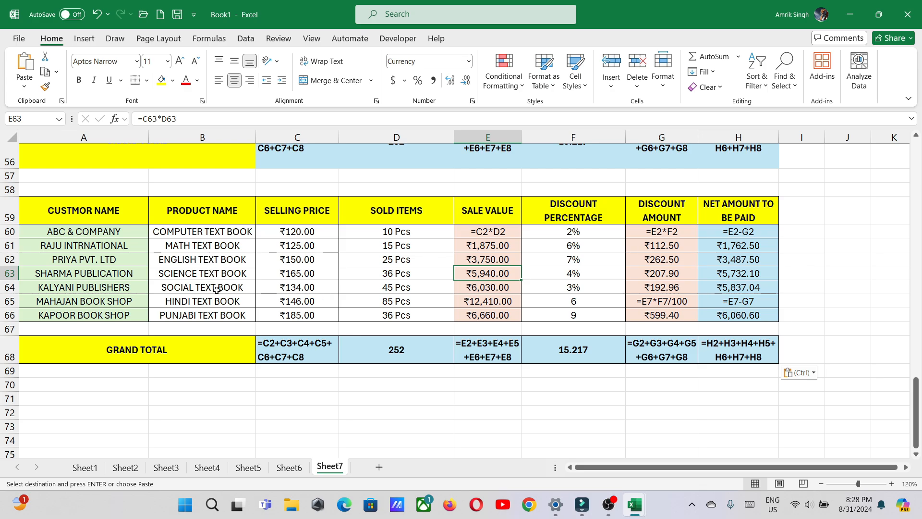
pyautogui.moveTo(96, 207); pyautogui.dragTo(760, 316)
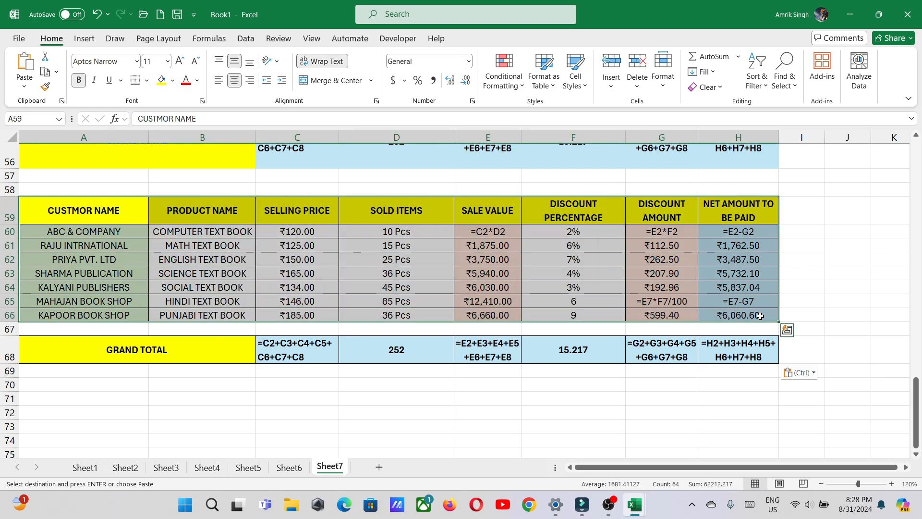
pyautogui.click(47, 72)
pyautogui.scroll(-2, 57, 158)
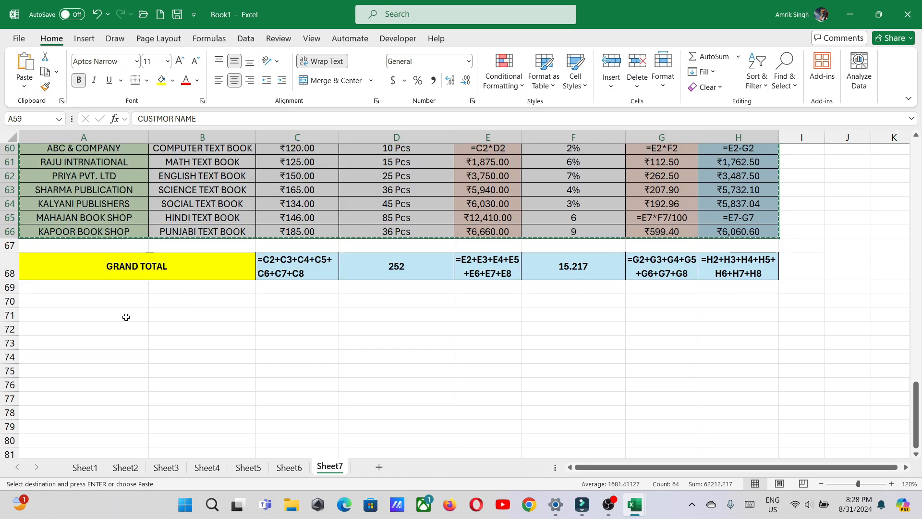
pyautogui.click(70, 328)
pyautogui.click(23, 87)
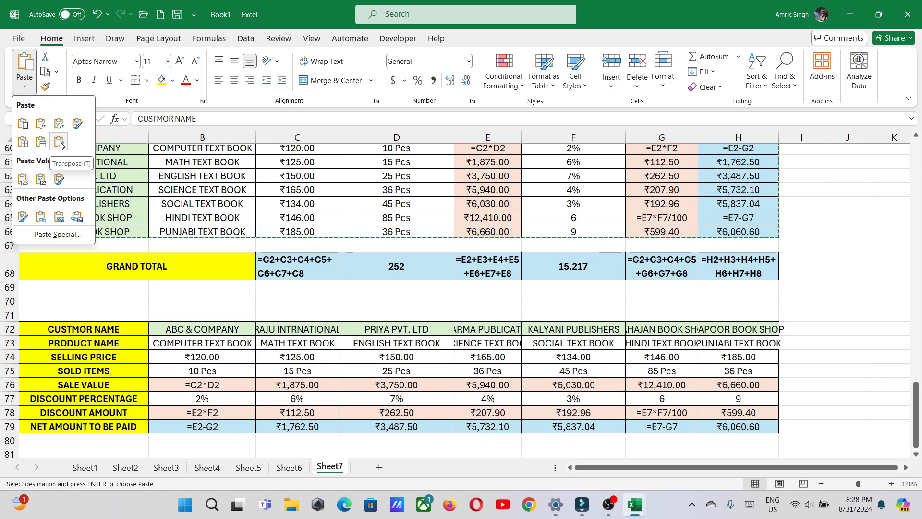
pyautogui.click(60, 142)
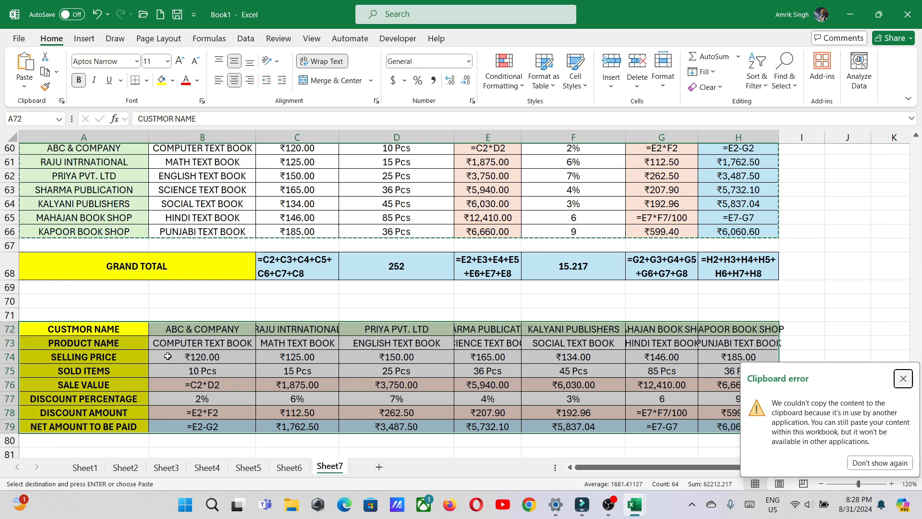
pyautogui.click(188, 415)
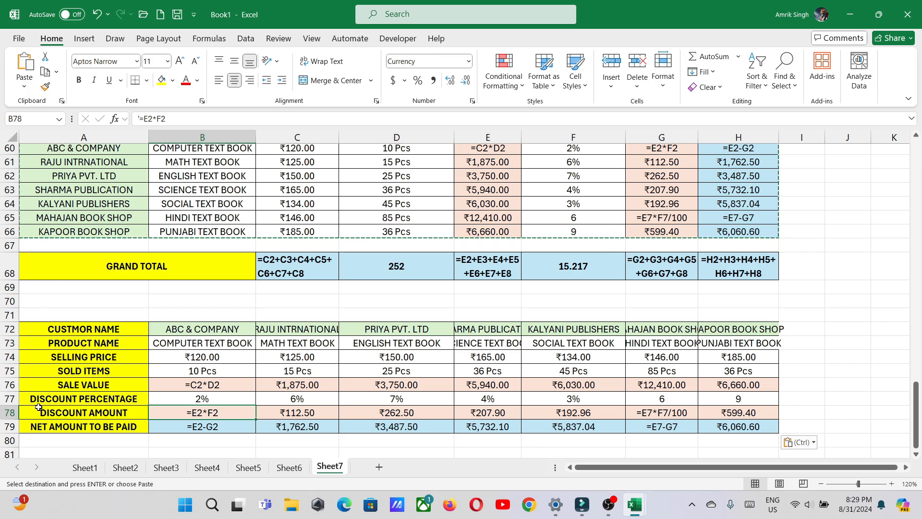
# Copy the sales table A1:H10 from the Excel Formula explanations workbook and paste it as values only at cell A82 of Book1's Sheet7.
pyautogui.click(24, 87)
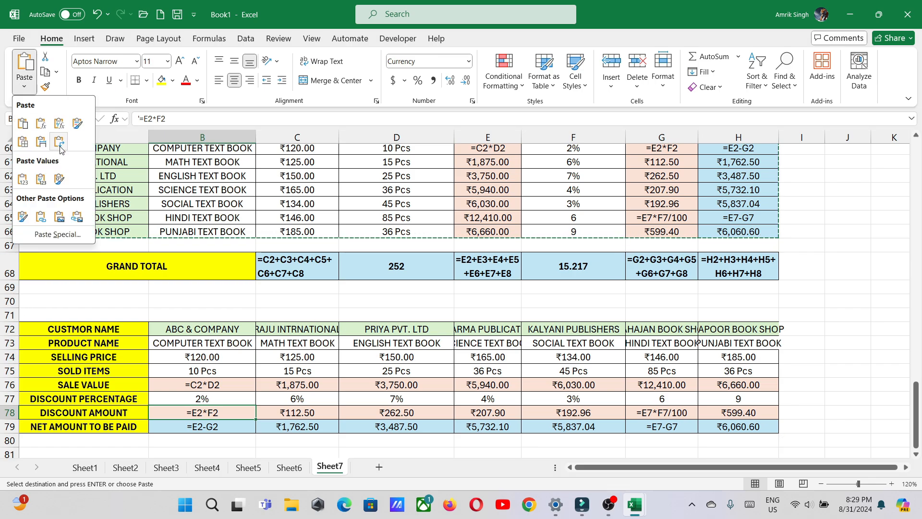
pyautogui.click(223, 293)
pyautogui.scroll(1, 222, 293)
pyautogui.scroll(-6, 207, 309)
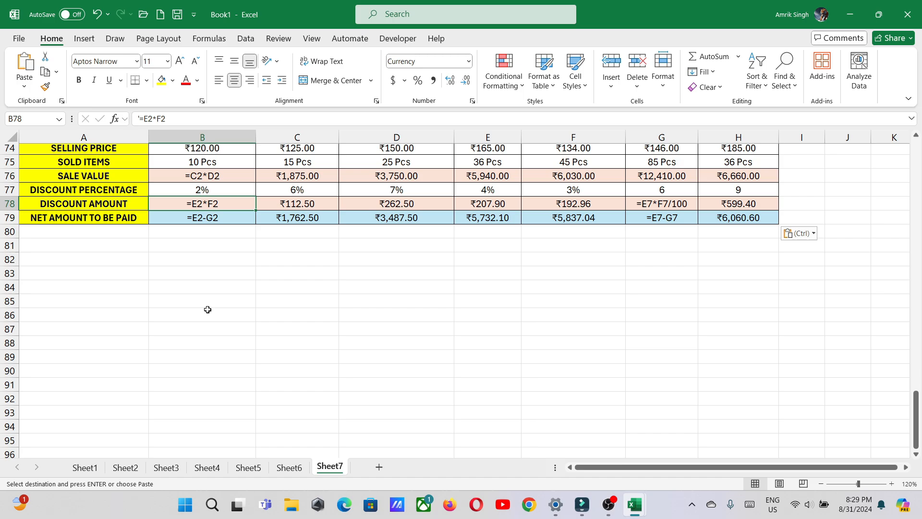
pyautogui.click(82, 263)
pyautogui.hotkey('alt', 'Tab')
pyautogui.hotkey('ctrl', 'c')
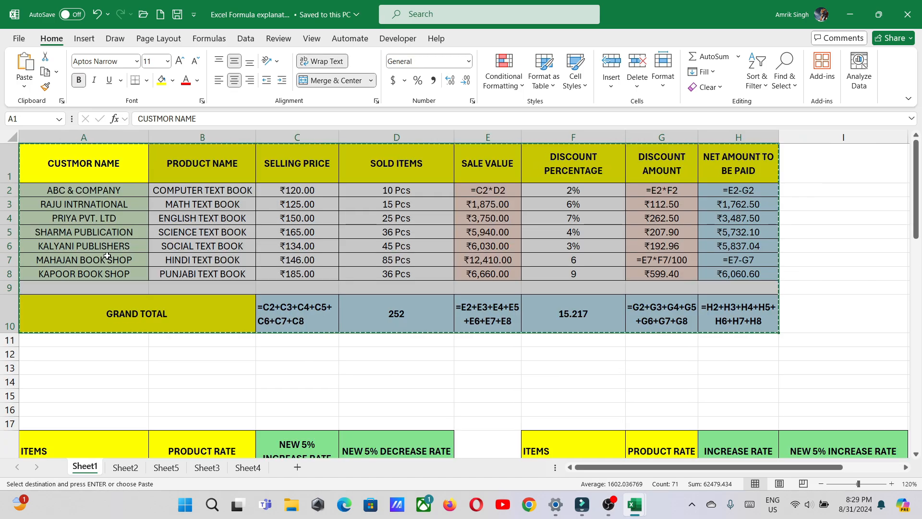
pyautogui.hotkey('alt', 'Tab')
pyautogui.click(17, 89)
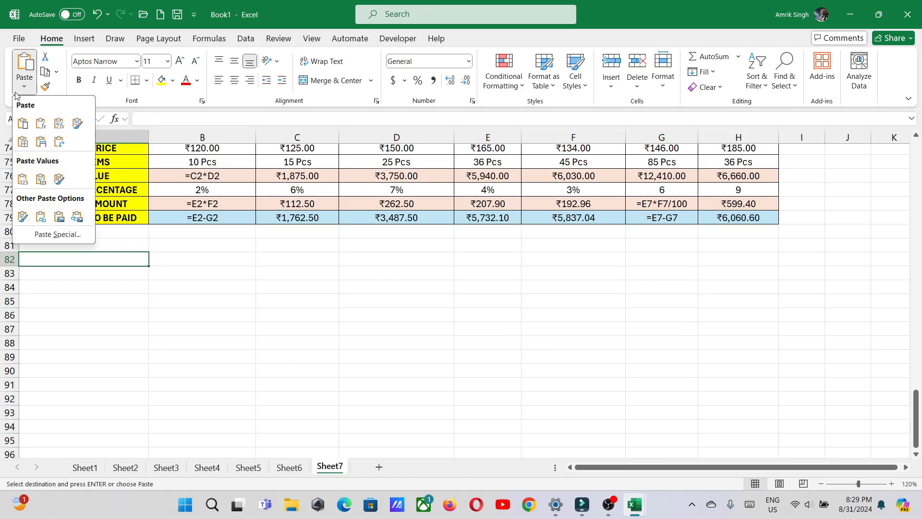
pyautogui.click(22, 179)
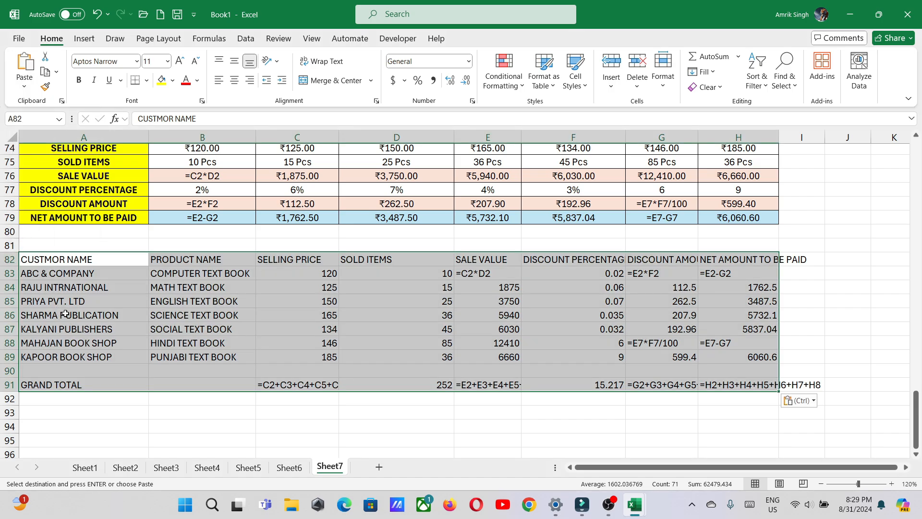
# Examine the selling price, sale value and discount percentage cells in the values-only copy that starts at row 82.
pyautogui.click(307, 298)
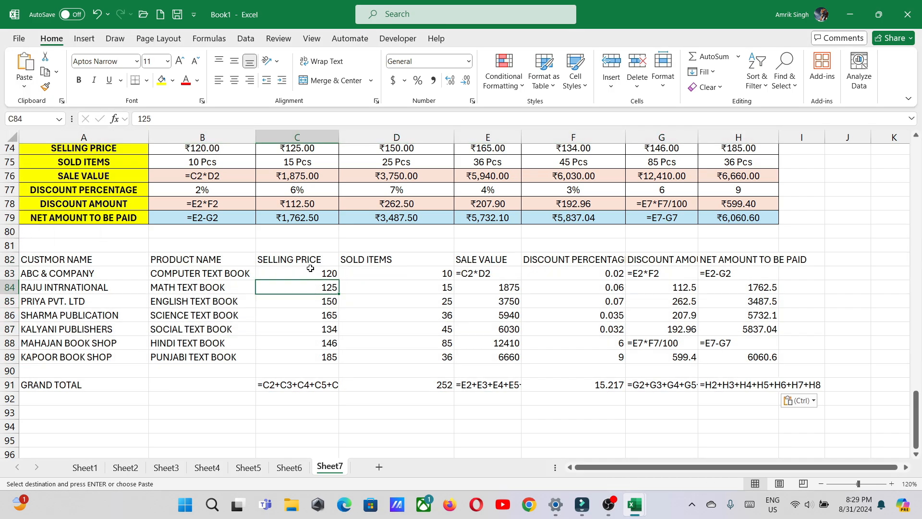
pyautogui.moveTo(308, 273); pyautogui.dragTo(312, 358)
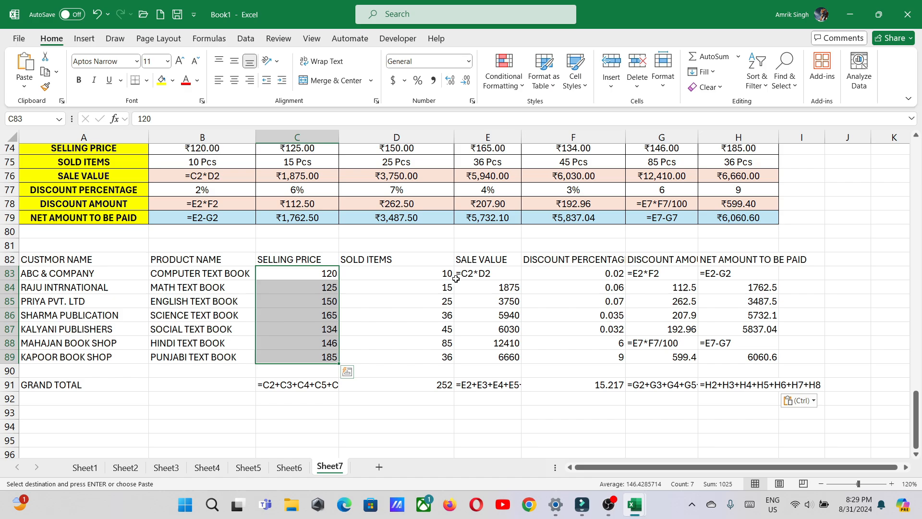
pyautogui.click(483, 288)
pyautogui.click(485, 315)
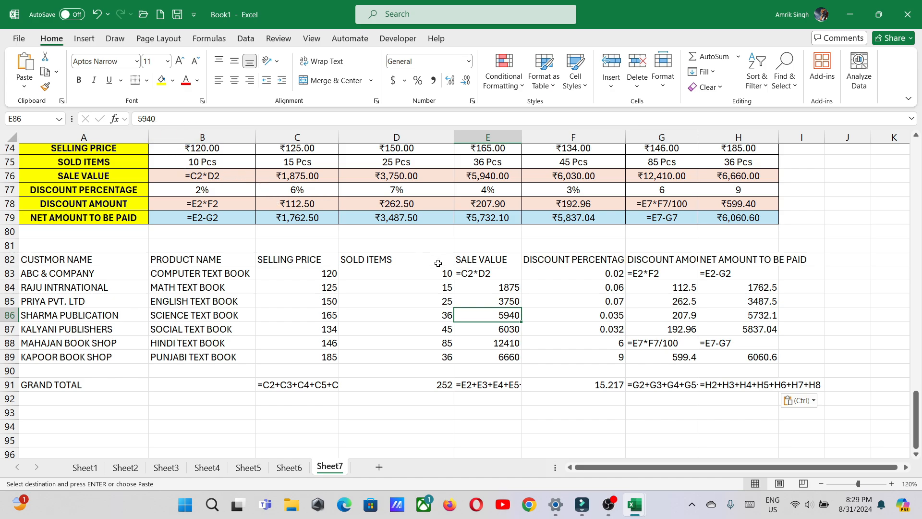
pyautogui.click(547, 288)
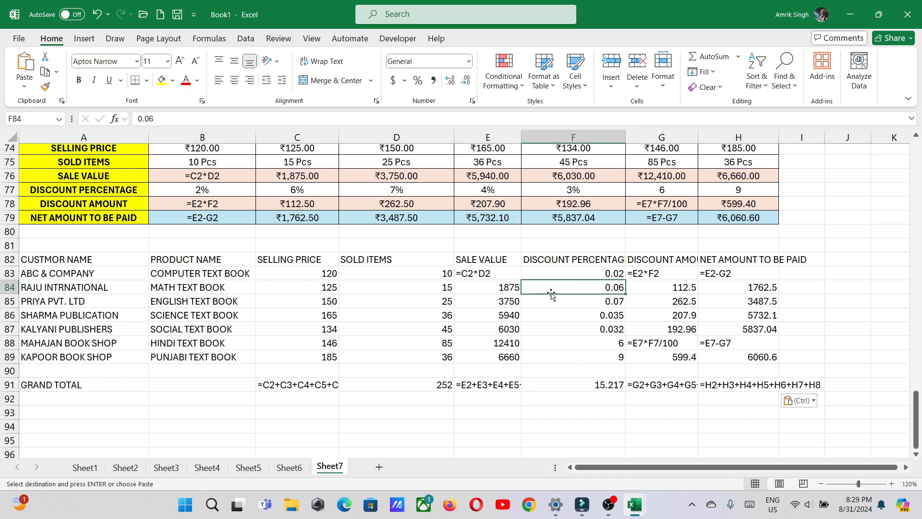
# Paste the copied sales table at cell A94 of Sheet7 with Values & Number Formatting.
pyautogui.click(42, 414)
pyautogui.click(41, 427)
pyautogui.click(24, 88)
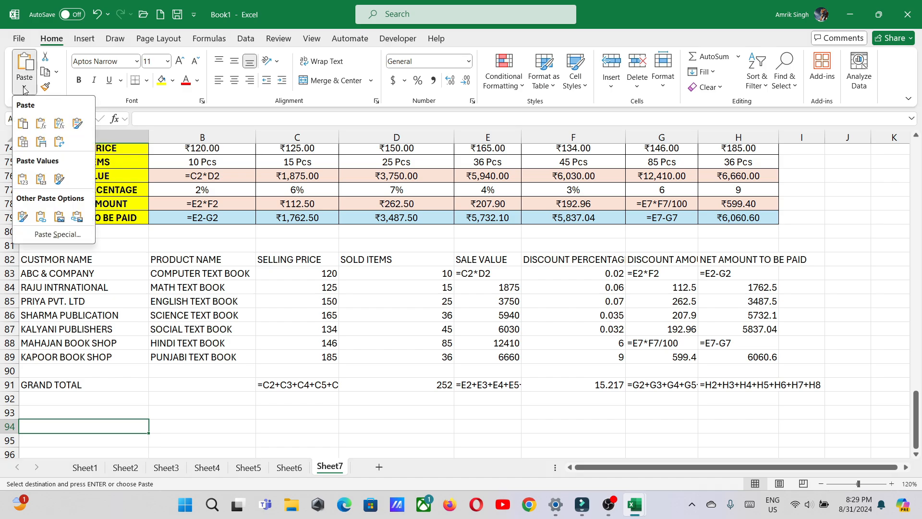
pyautogui.click(42, 185)
pyautogui.scroll(-2, 194, 315)
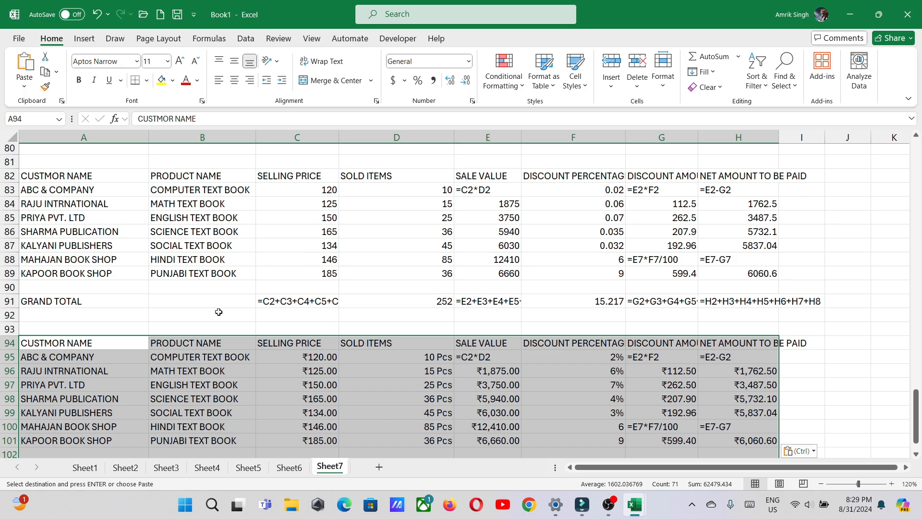
# Examine the selling price, sold items and sale value cells in the copy that starts at row 94.
pyautogui.click(301, 387)
pyautogui.moveTo(315, 355); pyautogui.dragTo(331, 425)
pyautogui.moveTo(411, 358); pyautogui.dragTo(422, 435)
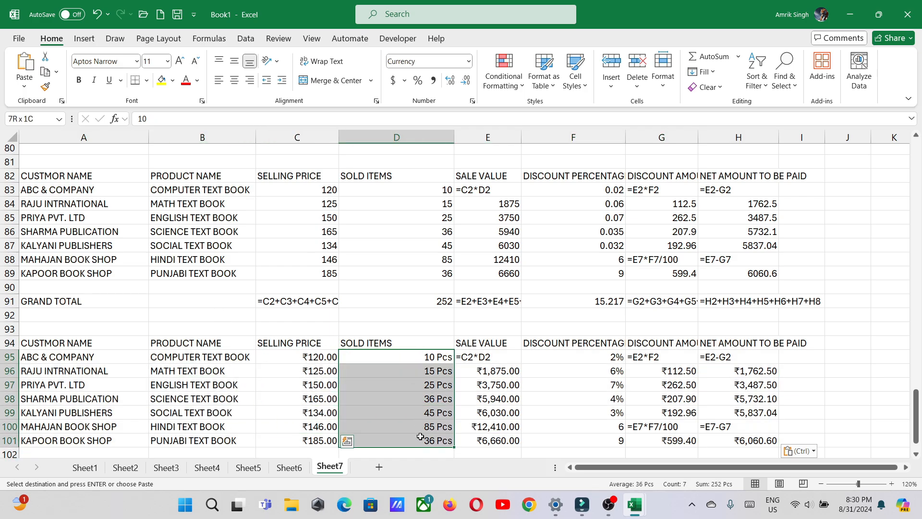
pyautogui.click(468, 383)
pyautogui.click(479, 410)
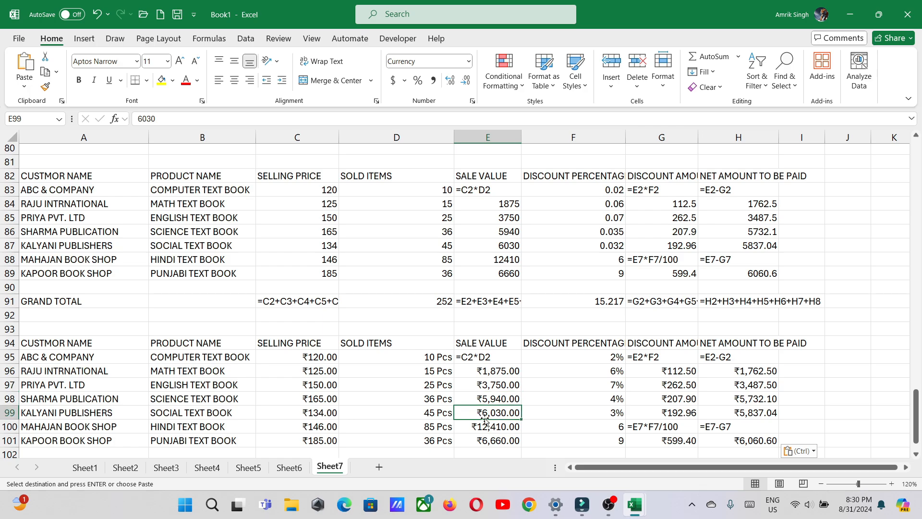
pyautogui.click(485, 436)
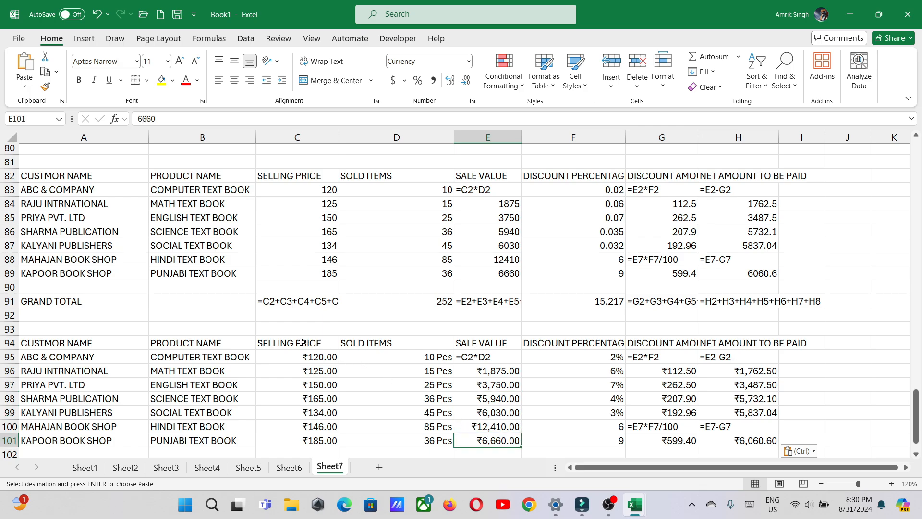
# Paste the copied sales table at cell A106 of Sheet7 with the standard Paste option.
pyautogui.scroll(-4, 421, 407)
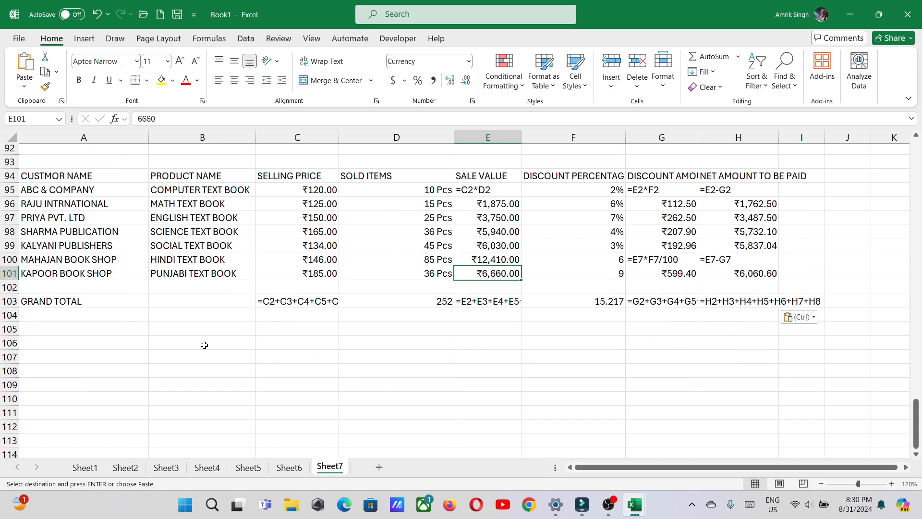
pyautogui.click(63, 340)
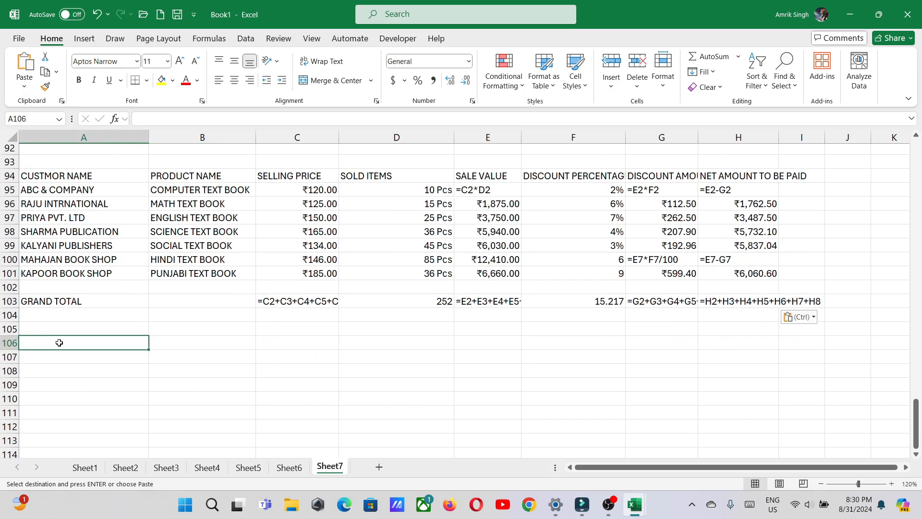
pyautogui.click(24, 87)
pyautogui.click(23, 124)
pyautogui.scroll(-3, 96, 287)
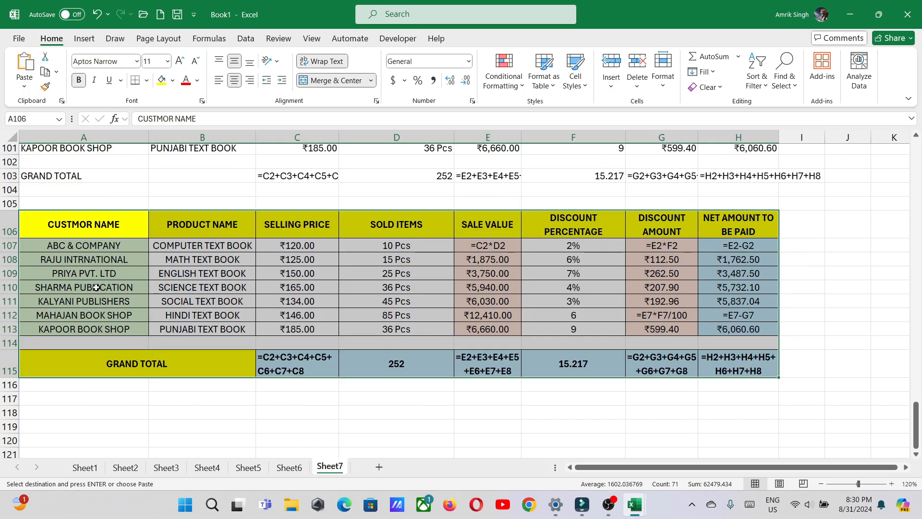
# Inspect one cell in each column of the copy at row 106, from customer name through net amount to be paid.
pyautogui.click(97, 288)
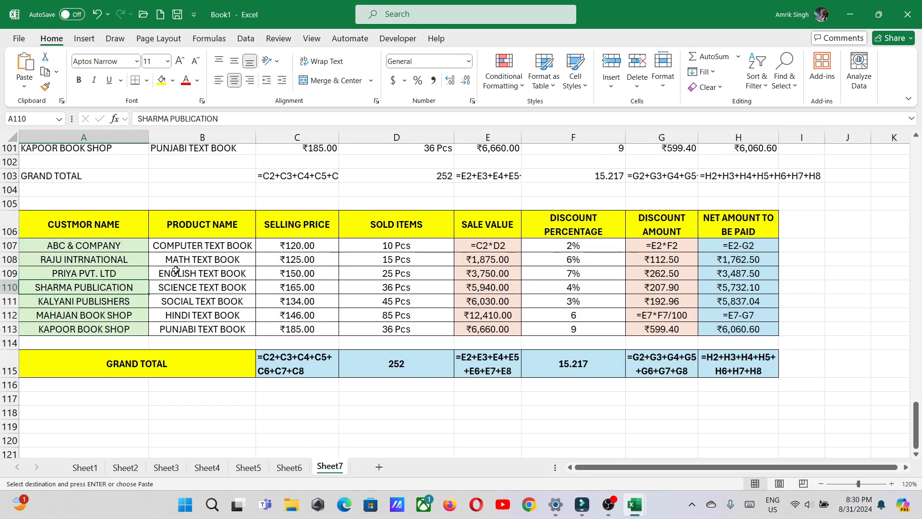
pyautogui.click(210, 262)
pyautogui.click(278, 271)
pyautogui.click(387, 280)
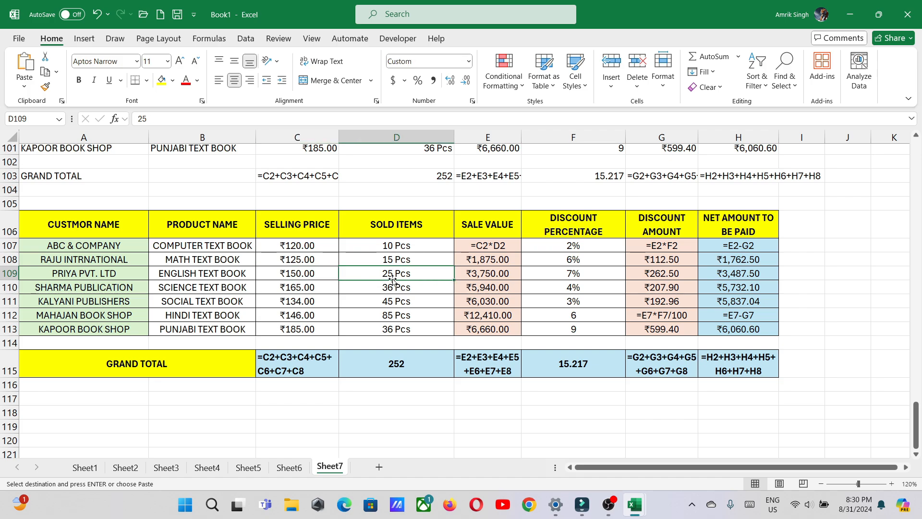
pyautogui.click(469, 277)
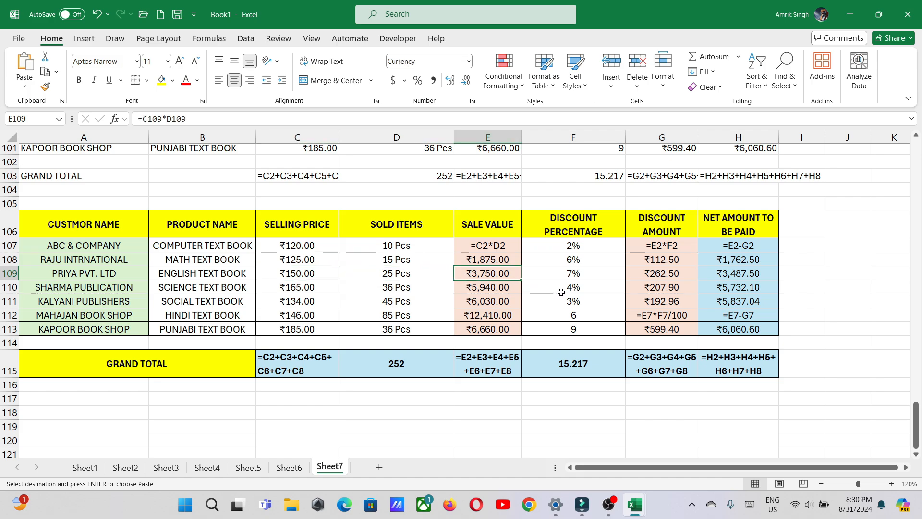
pyautogui.click(560, 292)
pyautogui.click(671, 287)
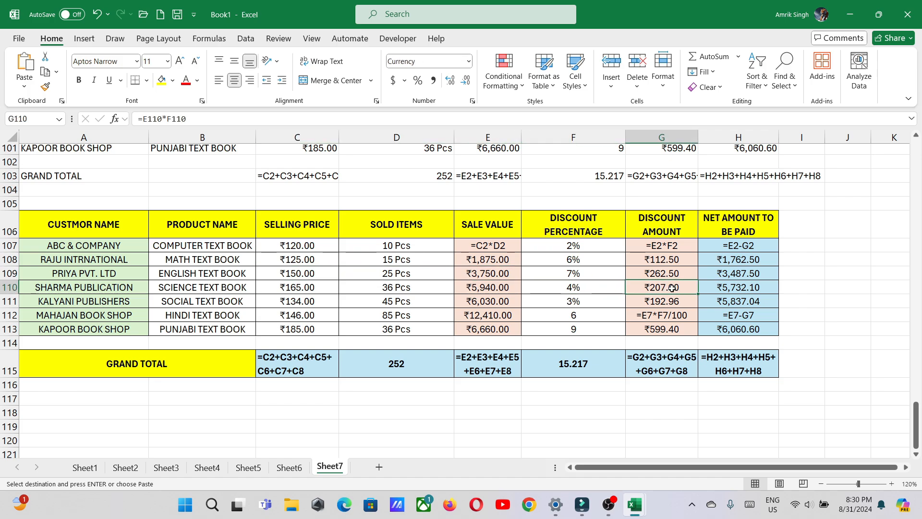
pyautogui.click(712, 285)
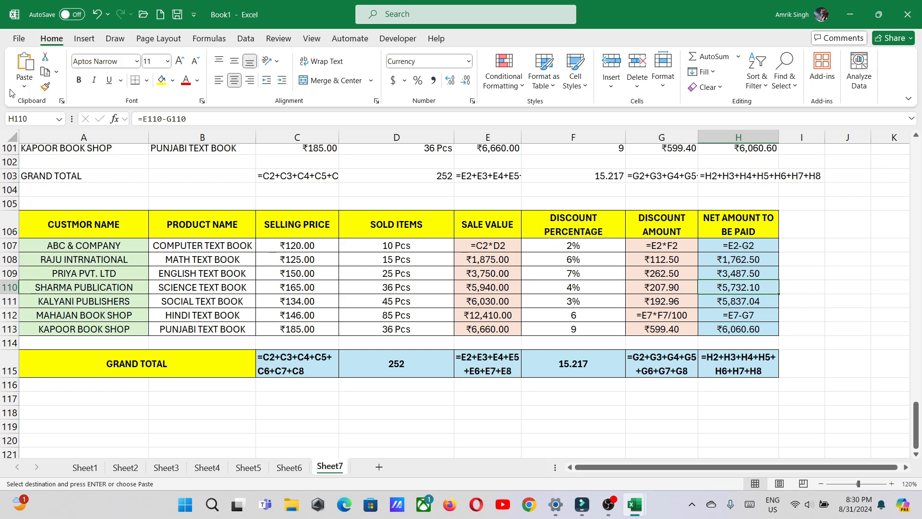
# Paste only the formatting of the copied sales table at cell A118 of Sheet7.
pyautogui.click(24, 86)
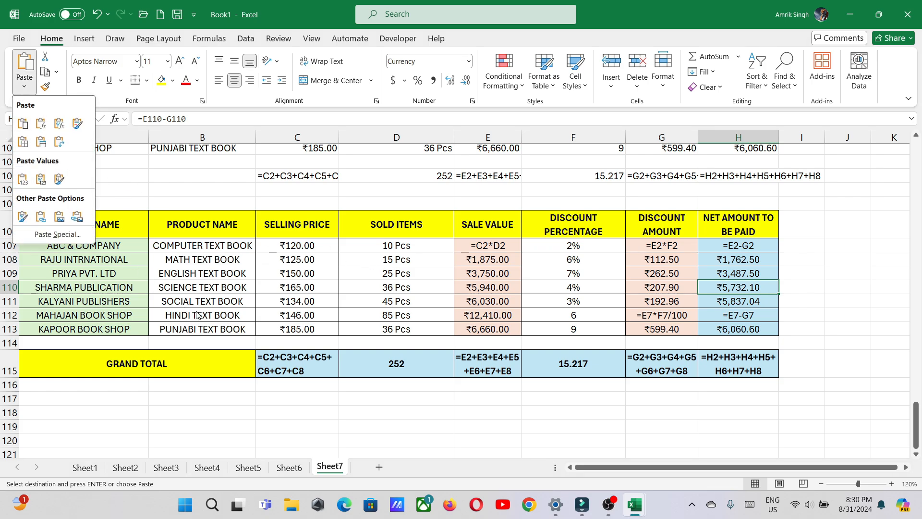
pyautogui.click(238, 288)
pyautogui.click(50, 415)
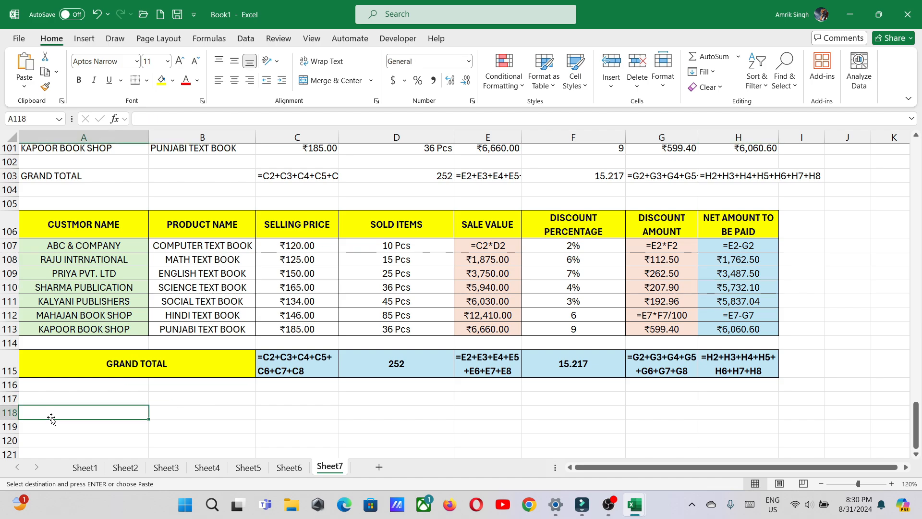
pyautogui.click(24, 86)
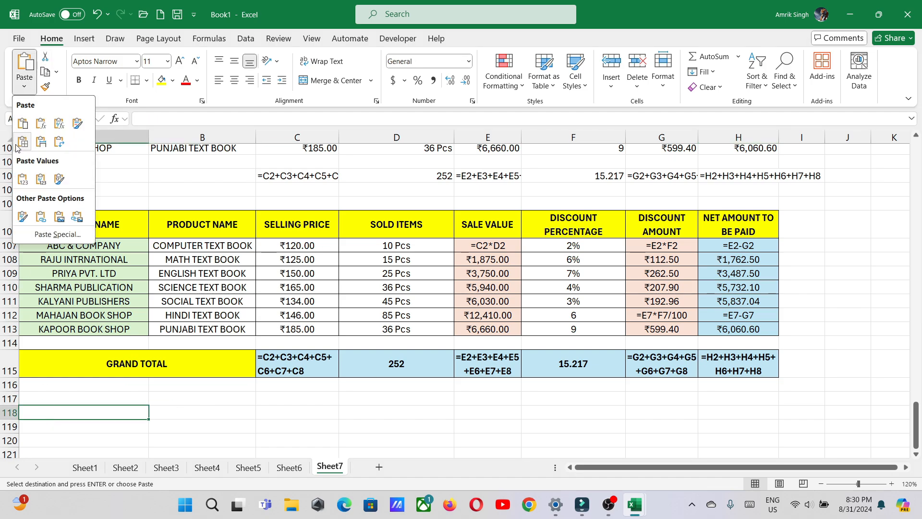
pyautogui.click(22, 216)
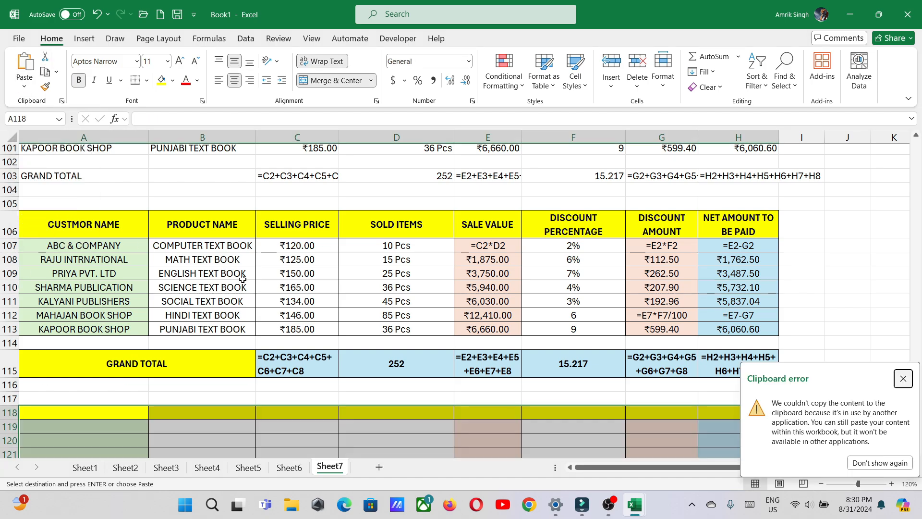
pyautogui.scroll(-1, 253, 279)
pyautogui.scroll(-2, 254, 279)
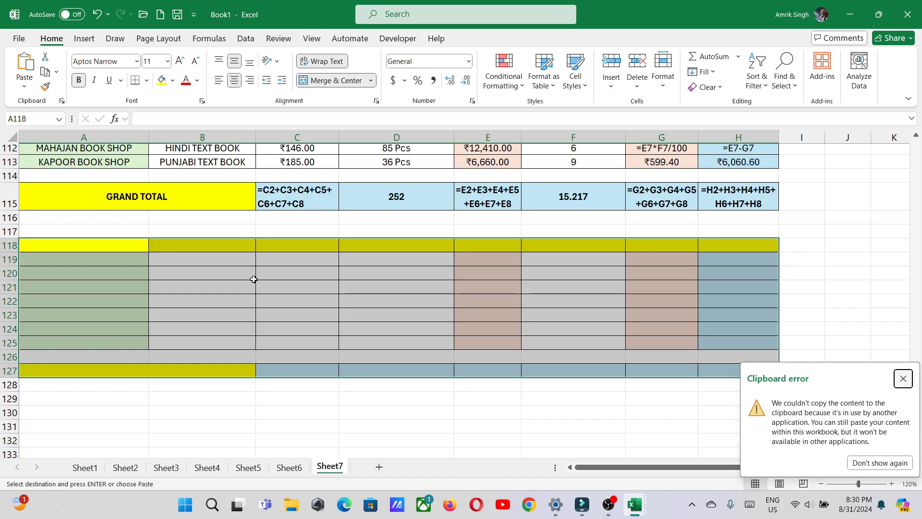
# Paste the copied sales table as links to the source workbook at cell A131 of Sheet7.
pyautogui.scroll(-2, 253, 279)
pyautogui.click(50, 331)
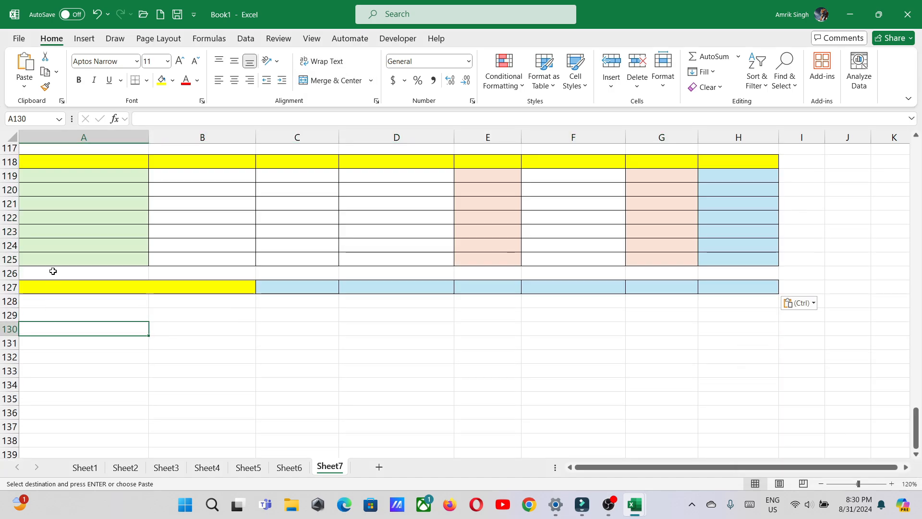
pyautogui.scroll(1, 50, 331)
pyautogui.click(24, 86)
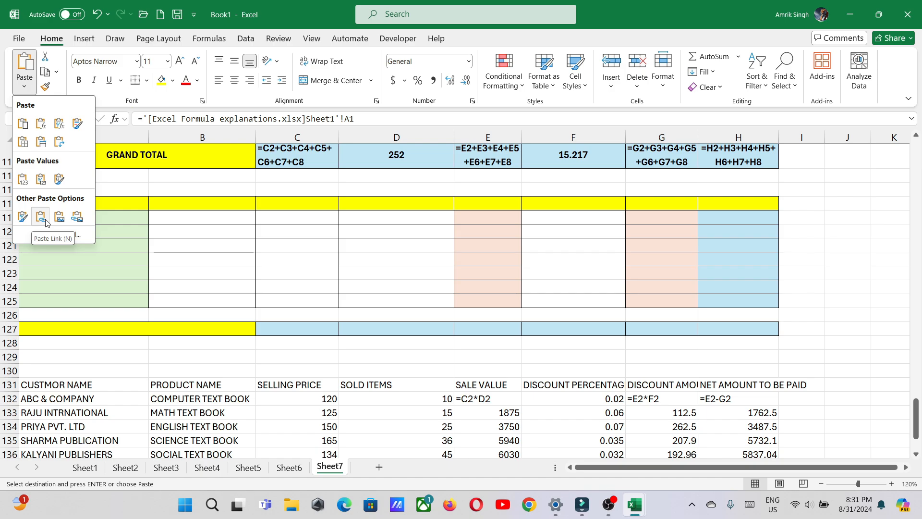
pyautogui.click(46, 221)
pyautogui.scroll(-2, 192, 256)
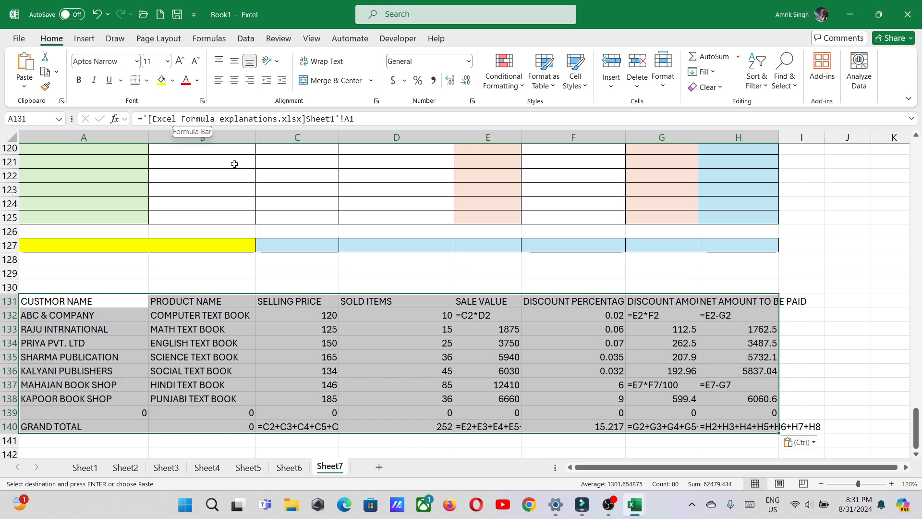
# Inspect the link formulas in the copy at row 131, from product name through discount percentage, and compare with the source workbook.
pyautogui.press('Down')
pyautogui.press('Right')
pyautogui.press('Down')
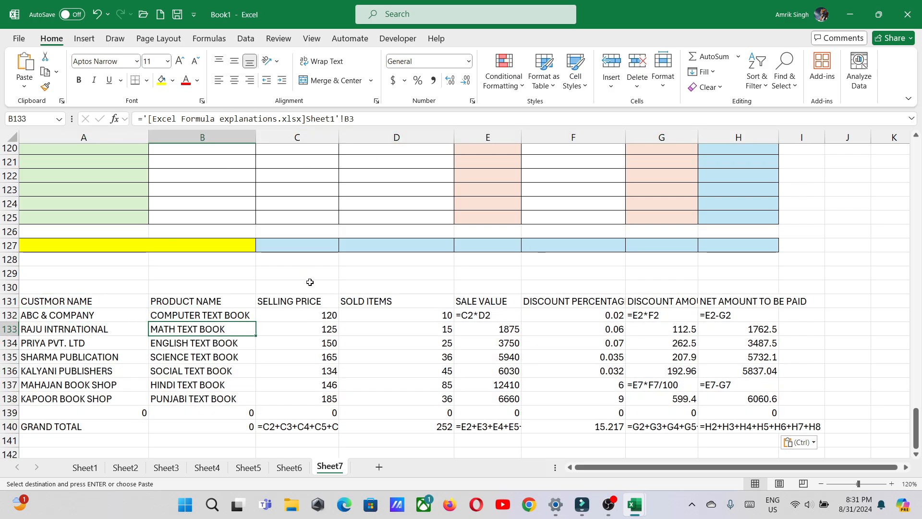
pyautogui.click(323, 323)
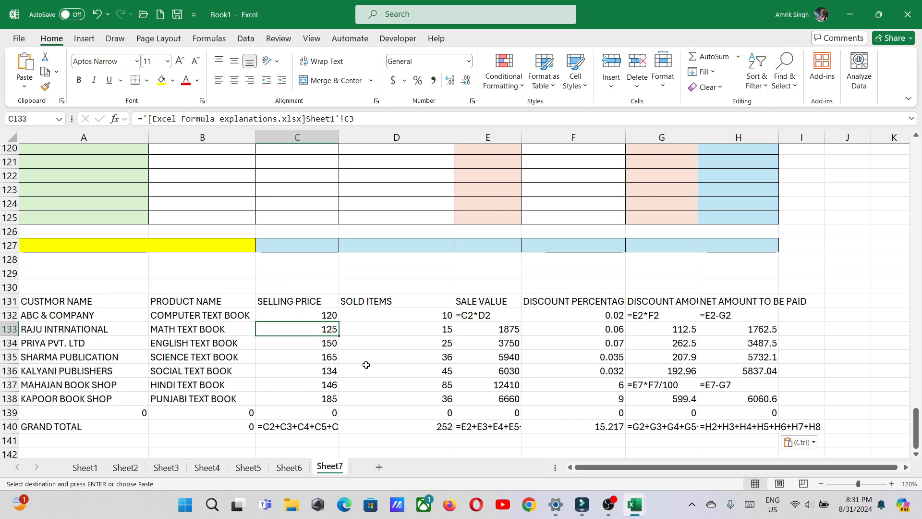
pyautogui.hotkey('alt', 'Tab')
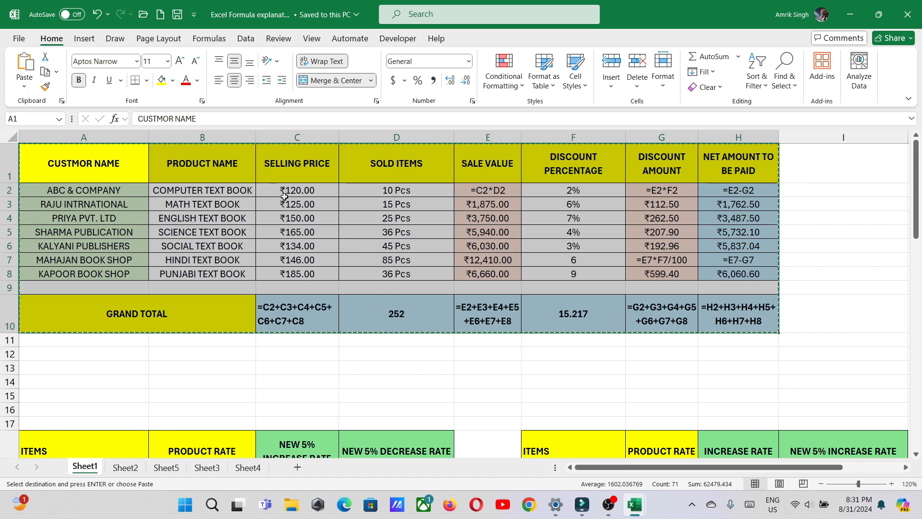
pyautogui.hotkey('alt', 'Tab')
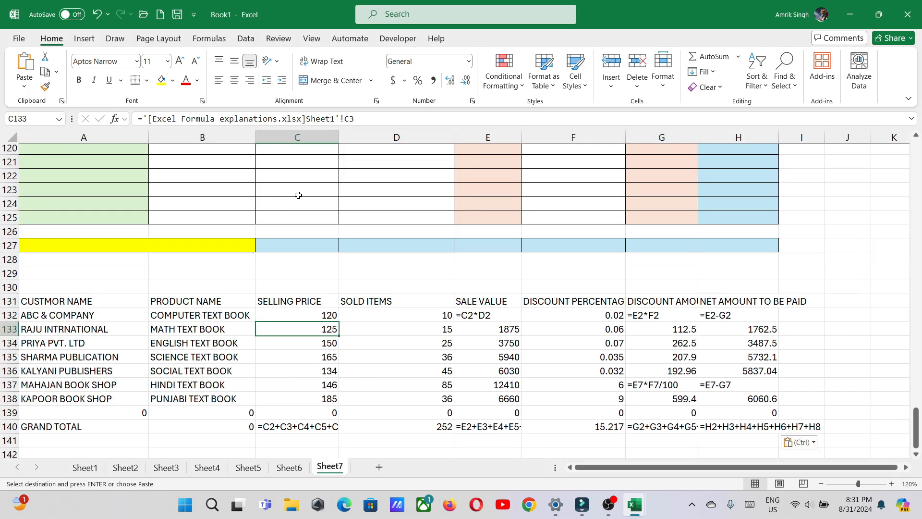
pyautogui.click(435, 343)
pyautogui.click(433, 373)
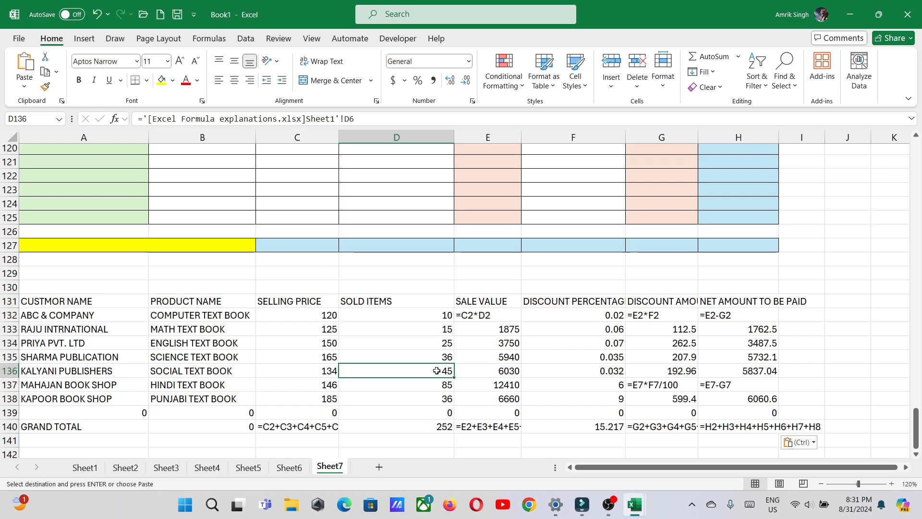
pyautogui.click(498, 342)
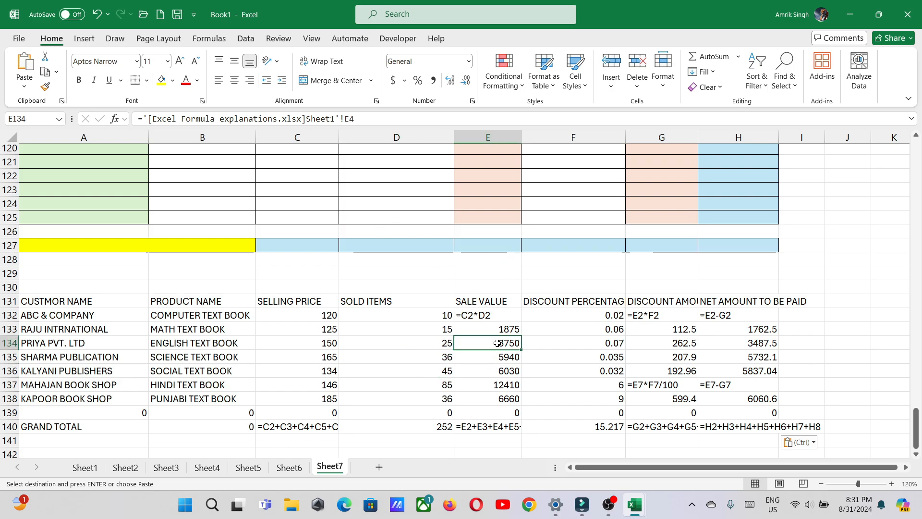
pyautogui.click(619, 343)
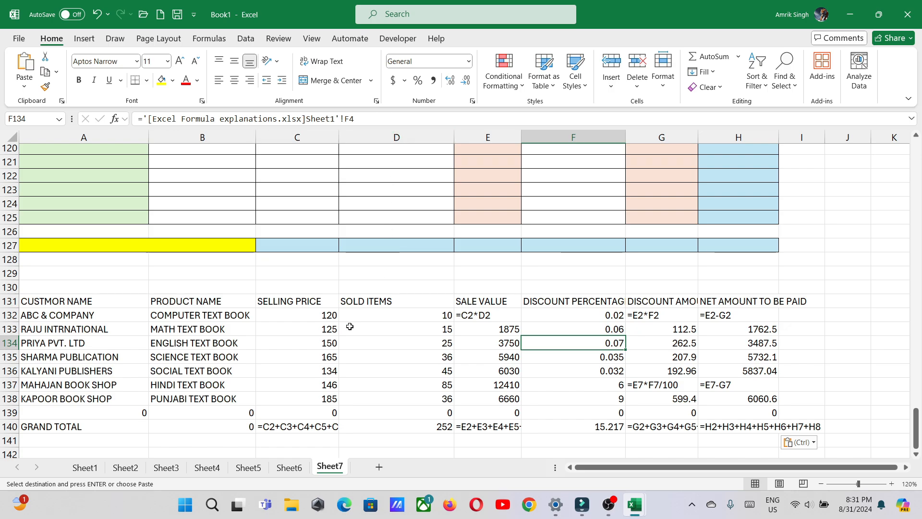
# Paste the copied sales table as a static picture at cell A144 of Sheet7.
pyautogui.scroll(-3, 439, 326)
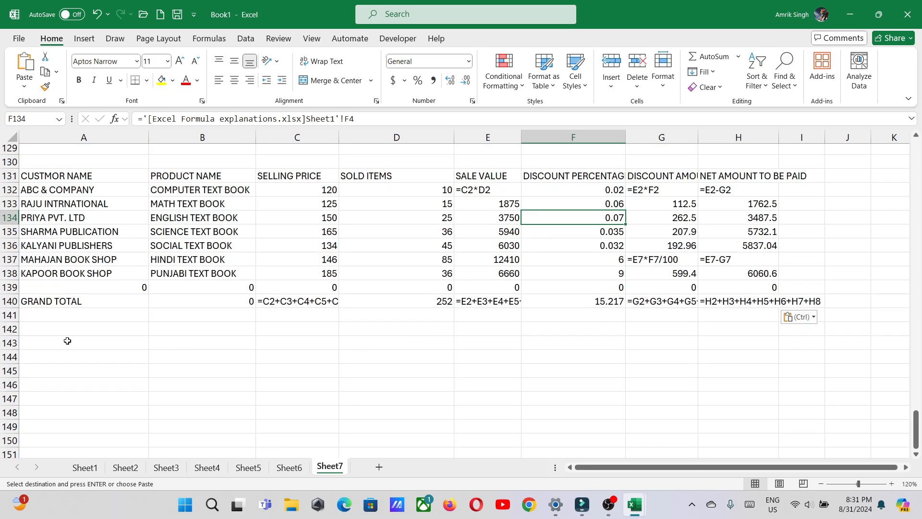
pyautogui.click(52, 357)
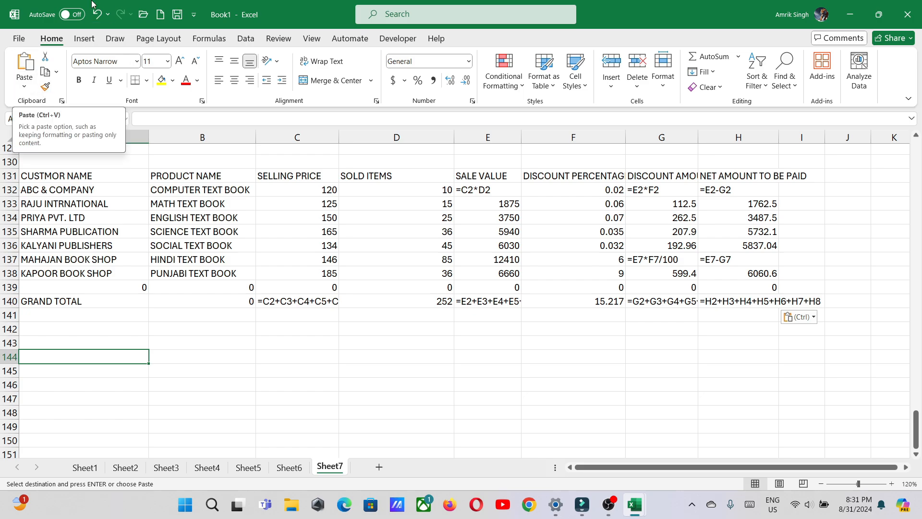
pyautogui.click(25, 87)
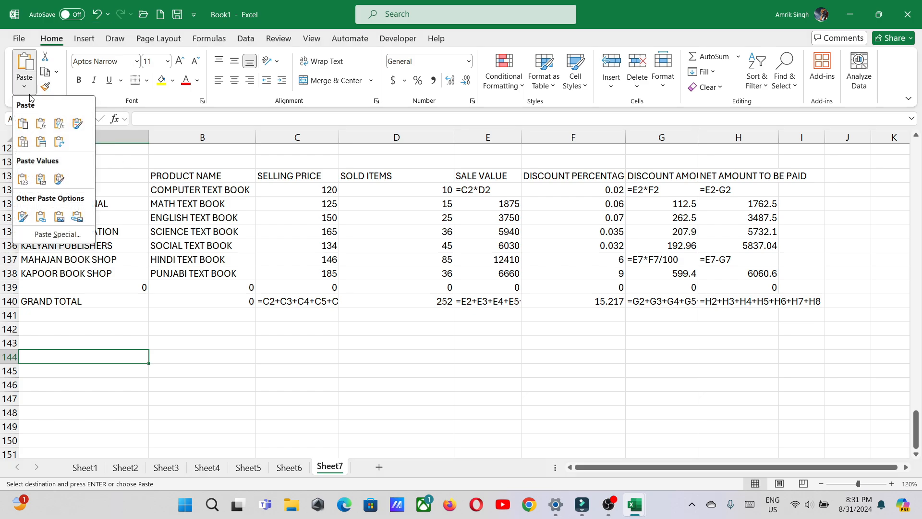
pyautogui.click(63, 220)
pyautogui.scroll(-3, 235, 278)
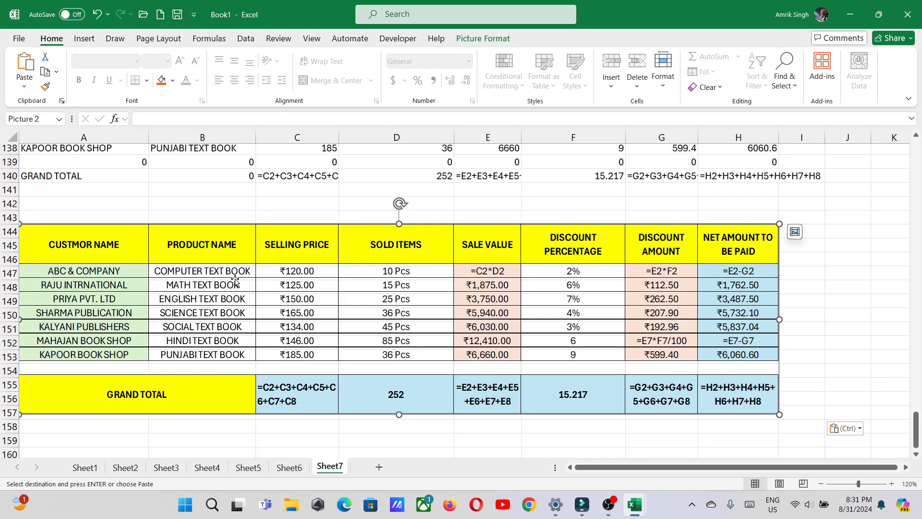
# Shrink the static table picture to about 2.08 by 8.31 inches and move it to about rows 142 to 152.
pyautogui.moveTo(214, 254); pyautogui.dragTo(311, 251)
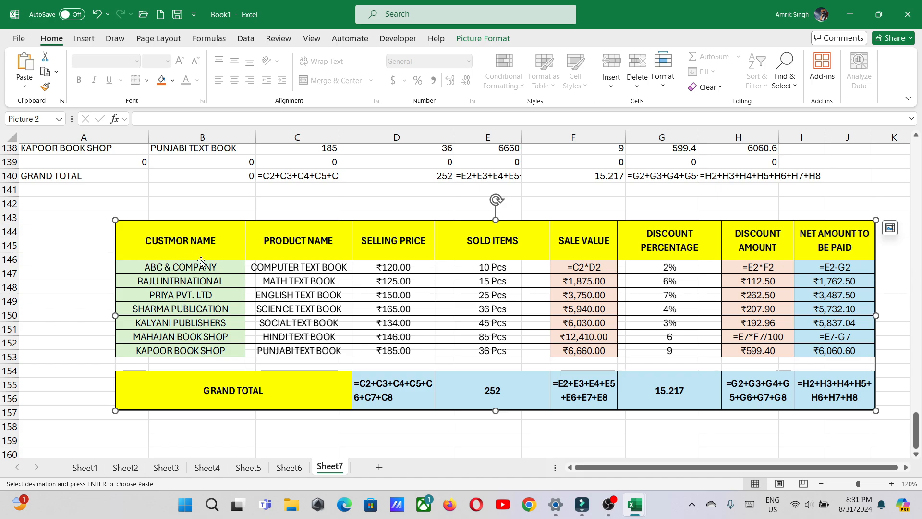
pyautogui.moveTo(152, 267); pyautogui.dragTo(160, 266)
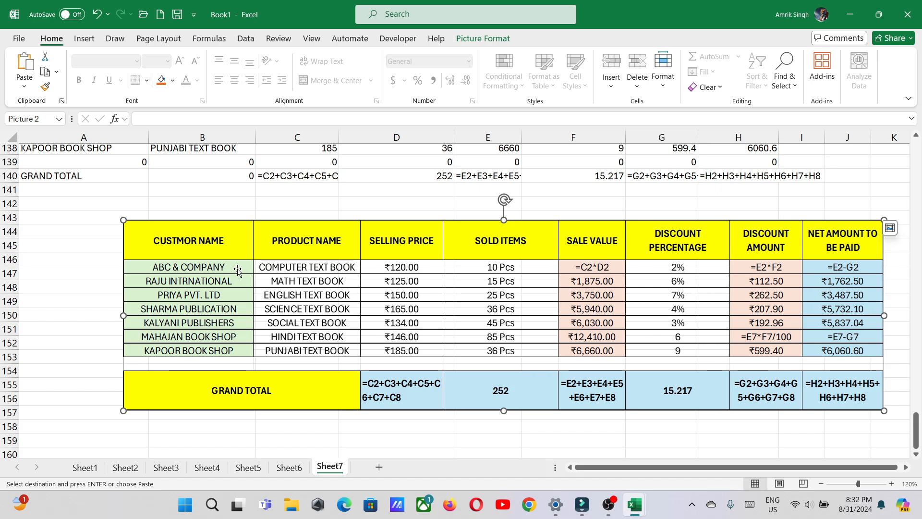
pyautogui.moveTo(123, 410); pyautogui.dragTo(308, 364)
pyautogui.moveTo(446, 244); pyautogui.dragTo(332, 228)
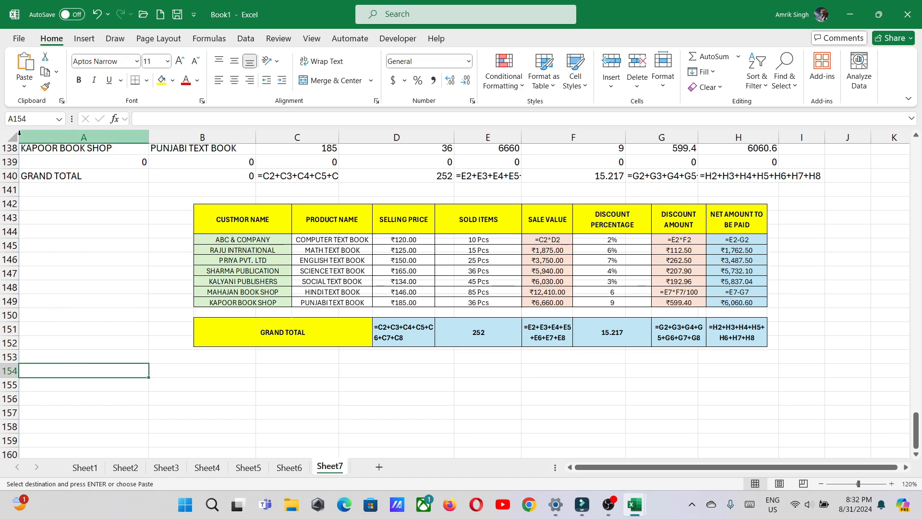
# Paste the copied sales table as a linked picture at cell A154, below the static picture.
pyautogui.click(24, 87)
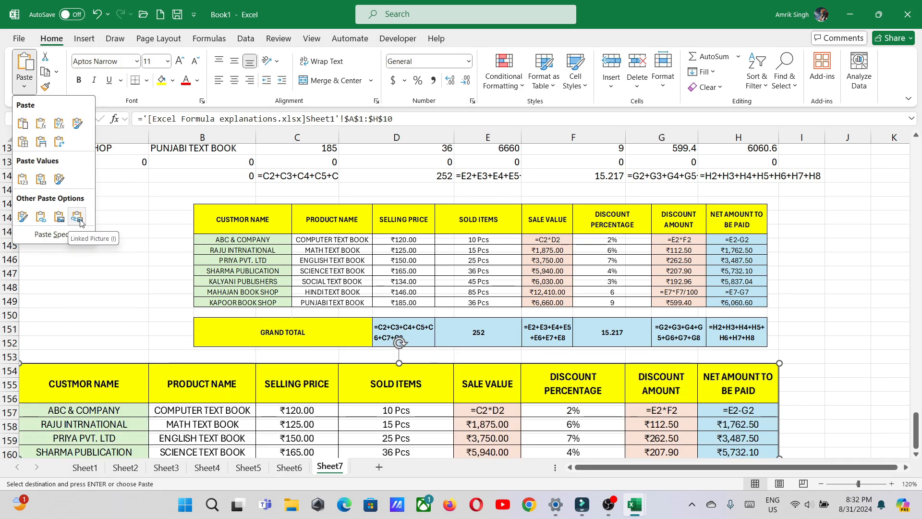
pyautogui.click(78, 219)
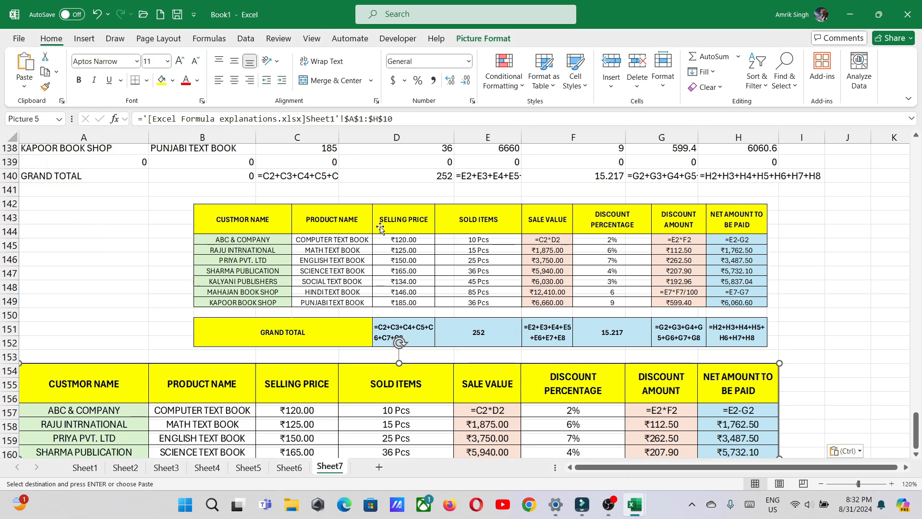
pyautogui.scroll(-2, 444, 263)
pyautogui.scroll(-1, 444, 263)
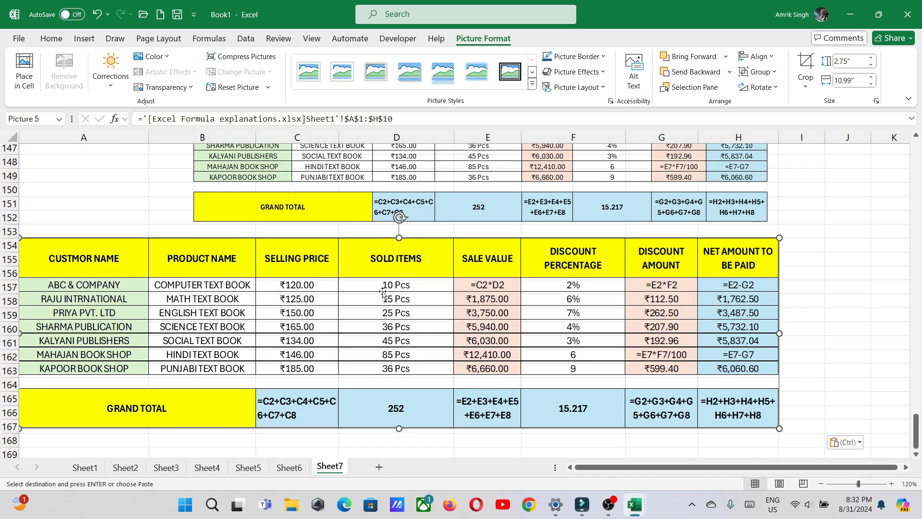
# Shrink the linked picture to about 2.21 by 8.83 inches, place it from row 158, and move the static picture just above it.
pyautogui.moveTo(380, 271); pyautogui.dragTo(405, 300)
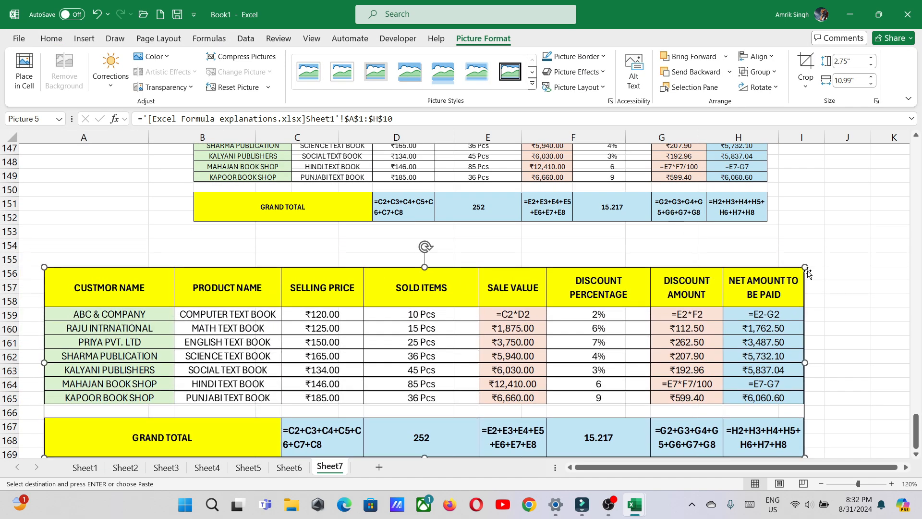
pyautogui.moveTo(805, 266); pyautogui.dragTo(655, 305)
pyautogui.moveTo(417, 311); pyautogui.dragTo(457, 303)
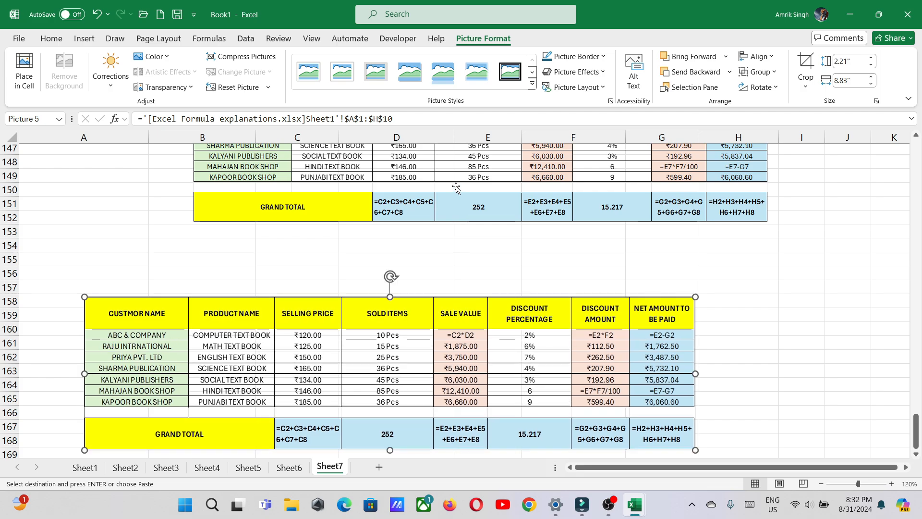
pyautogui.moveTo(443, 204); pyautogui.dragTo(337, 269)
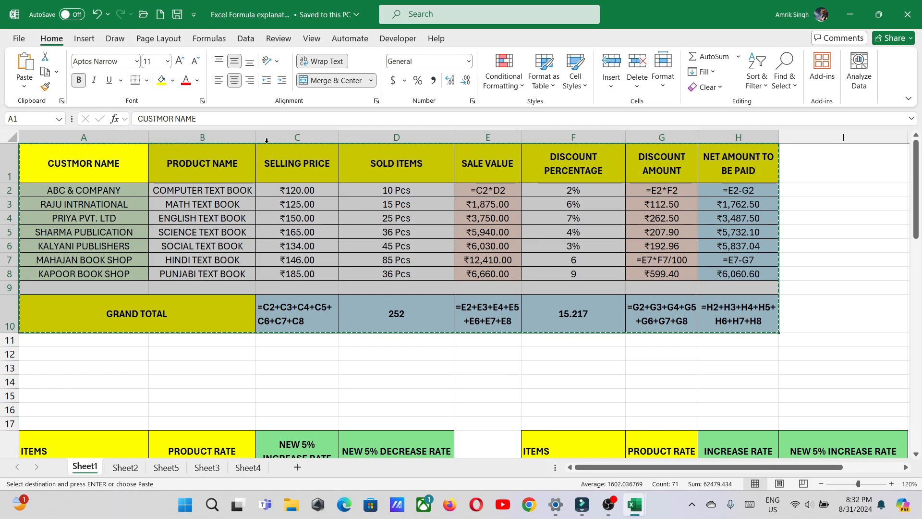
# In Sheet1 of the Excel Formula explanations workbook, set the selling prices in C2 to C5 to 352, 369, 852 and 741.
pyautogui.click(325, 191)
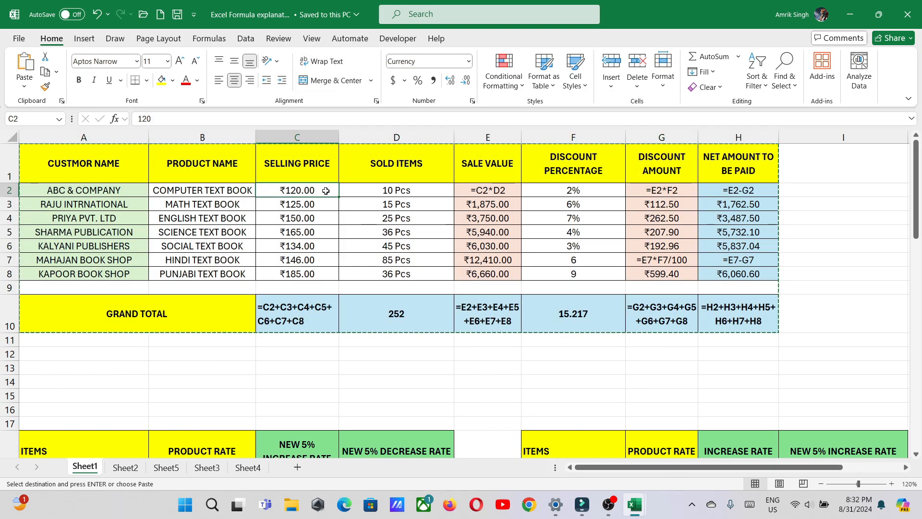
pyautogui.write('352')
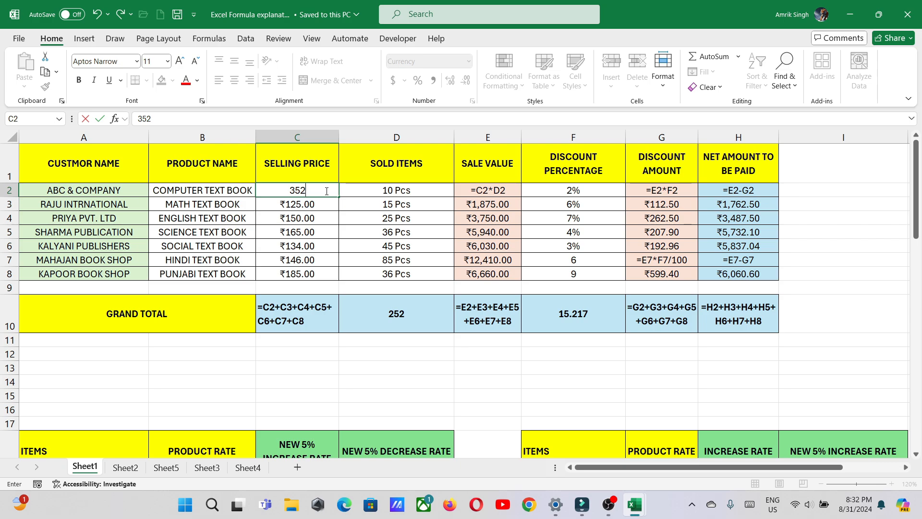
pyautogui.press('Return')
pyautogui.write('369')
pyautogui.press('Return')
pyautogui.write('8')
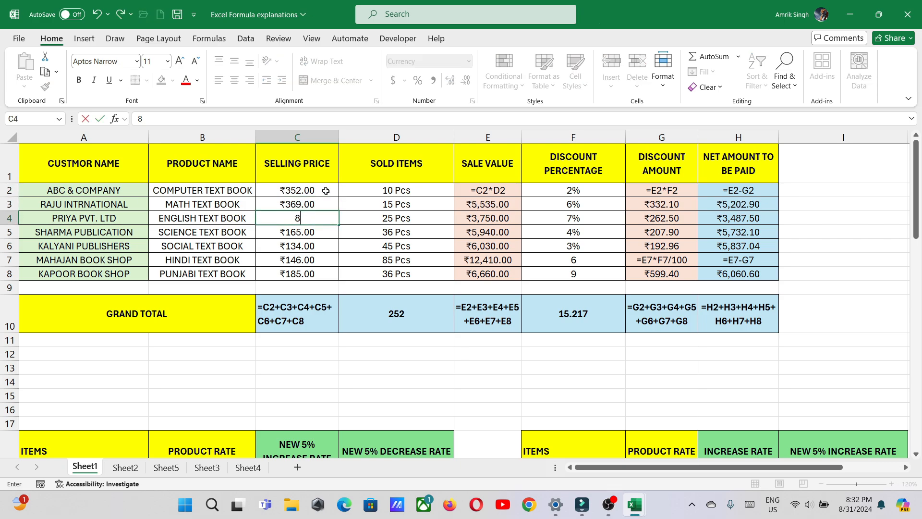
pyautogui.write('52')
pyautogui.press('Return')
pyautogui.write('741')
pyautogui.press('Return')
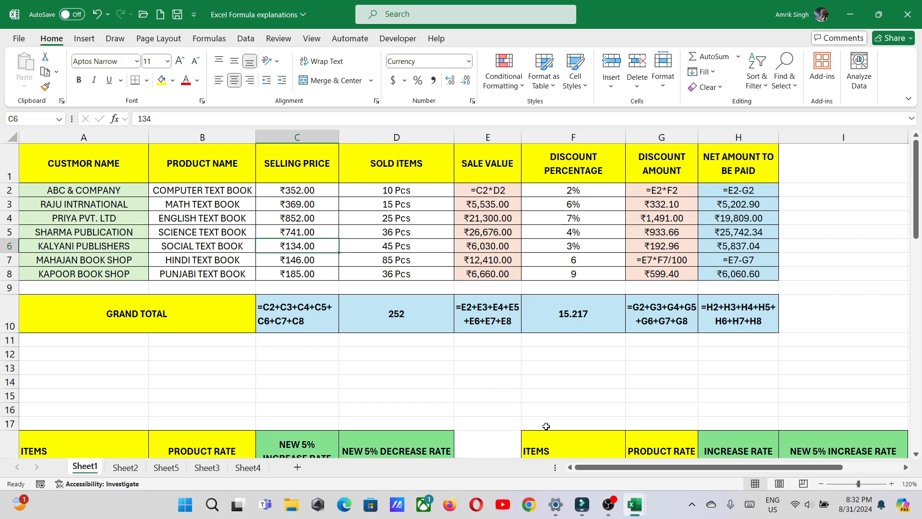
# Switch to Book1 and compare the selling prices in the static picture with those in the linked picture.
pyautogui.moveTo(634, 504)
pyautogui.click(649, 461)
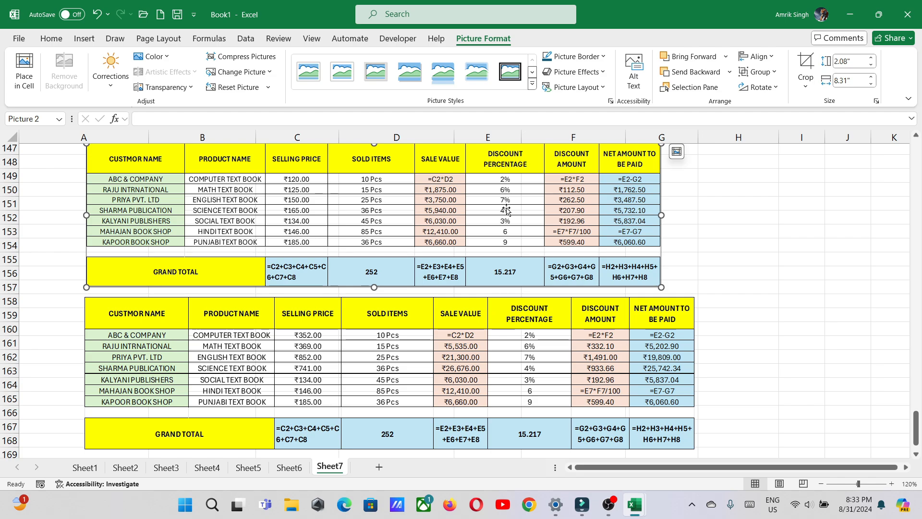
pyautogui.click(68, 272)
pyautogui.scroll(-3, 179, 296)
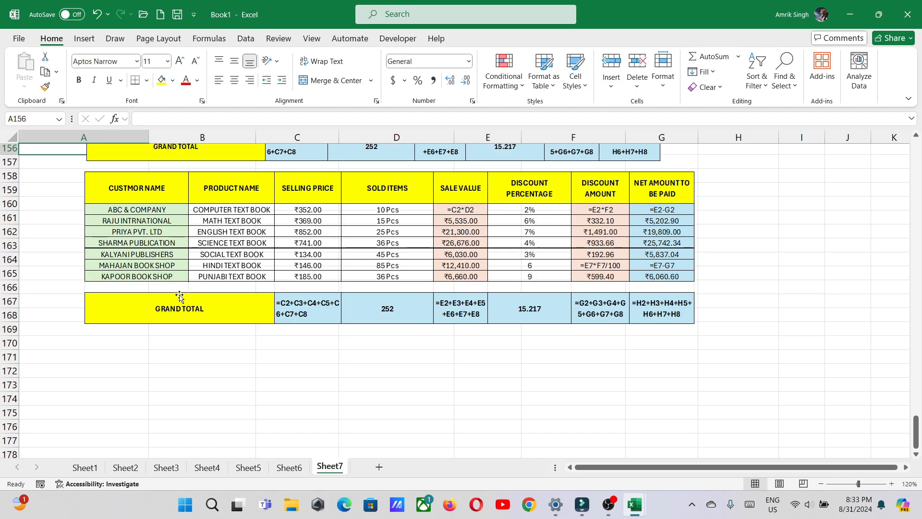
# Copy the source sales table again and paste only its formats at cell A173 of Sheet7 using Paste Special.
pyautogui.scroll(-2, 180, 296)
pyautogui.click(97, 298)
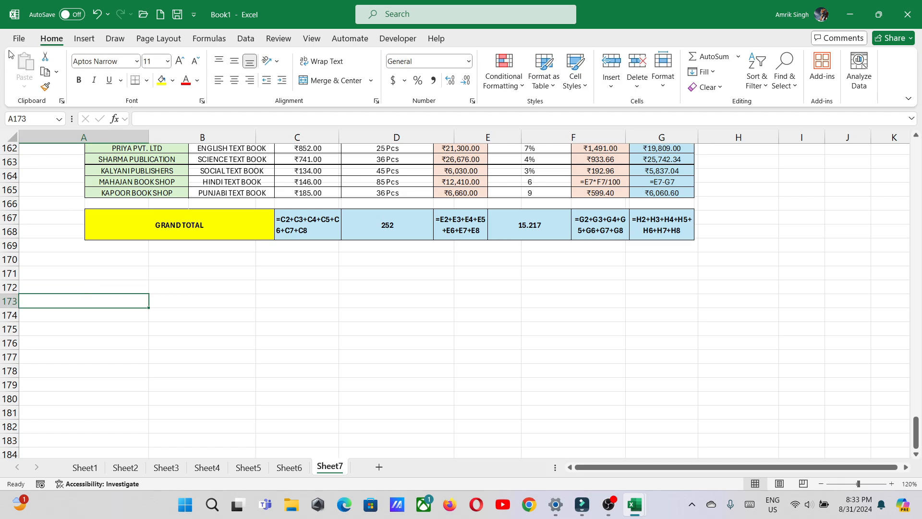
pyautogui.hotkey('ctrl', 'c')
pyautogui.click(24, 87)
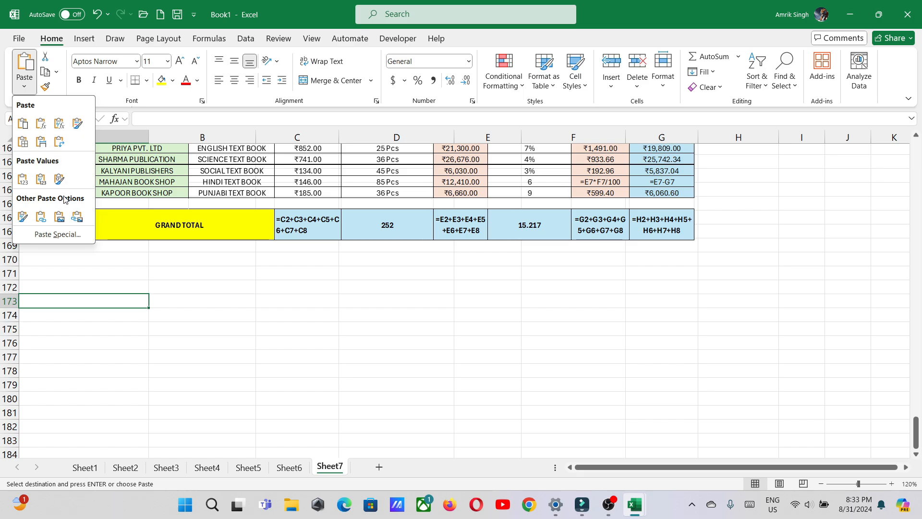
pyautogui.click(58, 234)
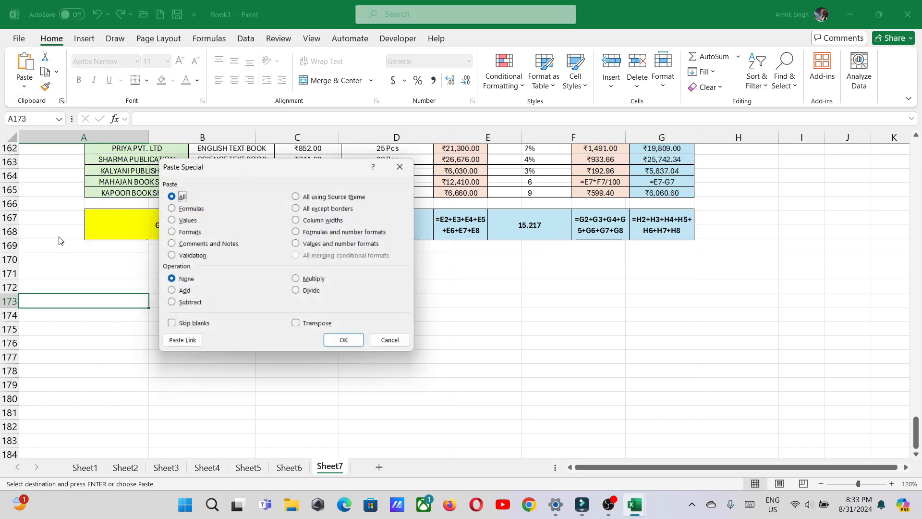
pyautogui.moveTo(210, 166); pyautogui.dragTo(194, 154)
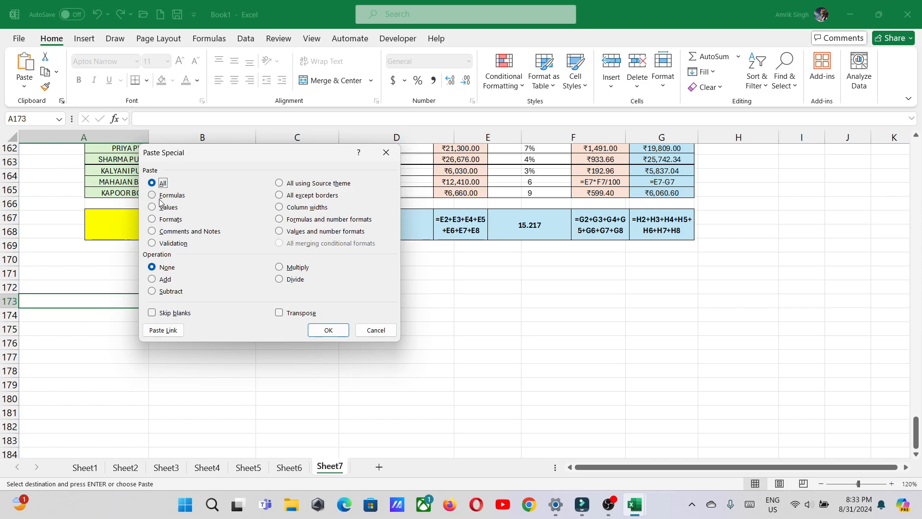
pyautogui.click(159, 219)
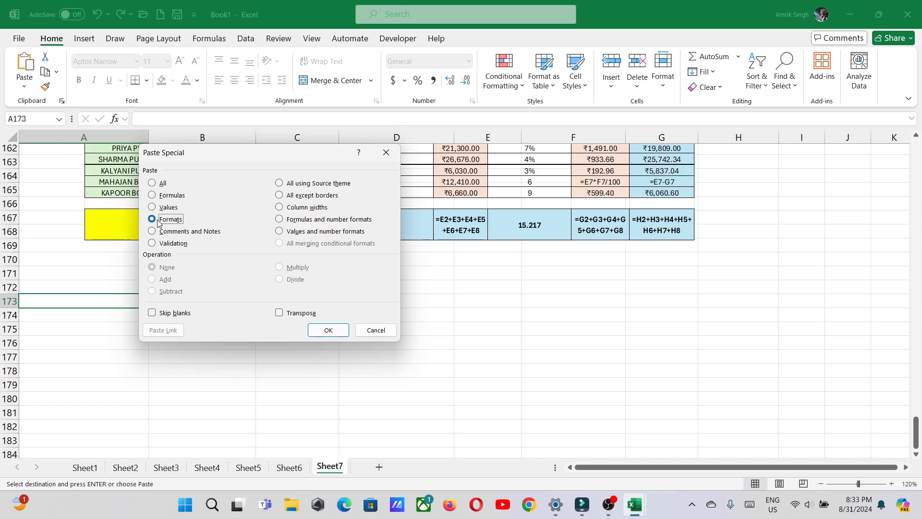
pyautogui.click(310, 328)
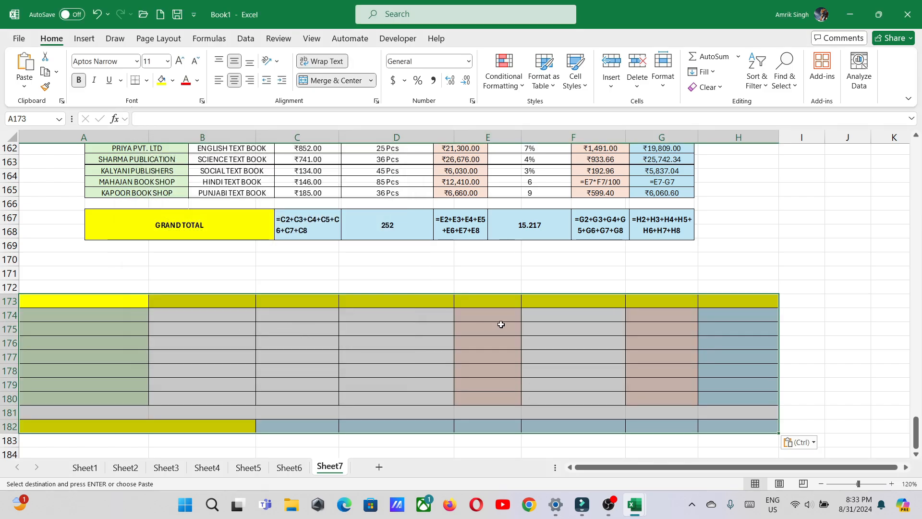
# Review the Paste Special options for cell A185, trying All except borders and Column widths, and close them without pasting.
pyautogui.scroll(-2, 501, 321)
pyautogui.click(63, 373)
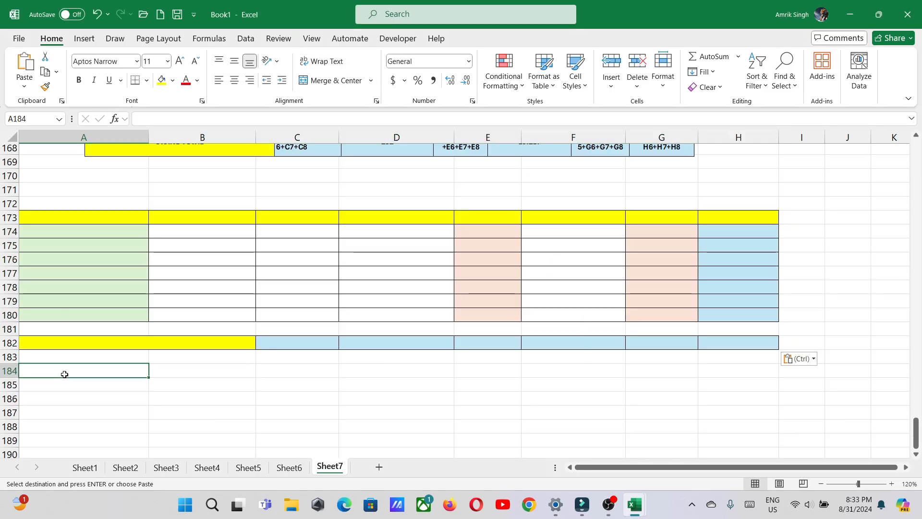
pyautogui.click(62, 383)
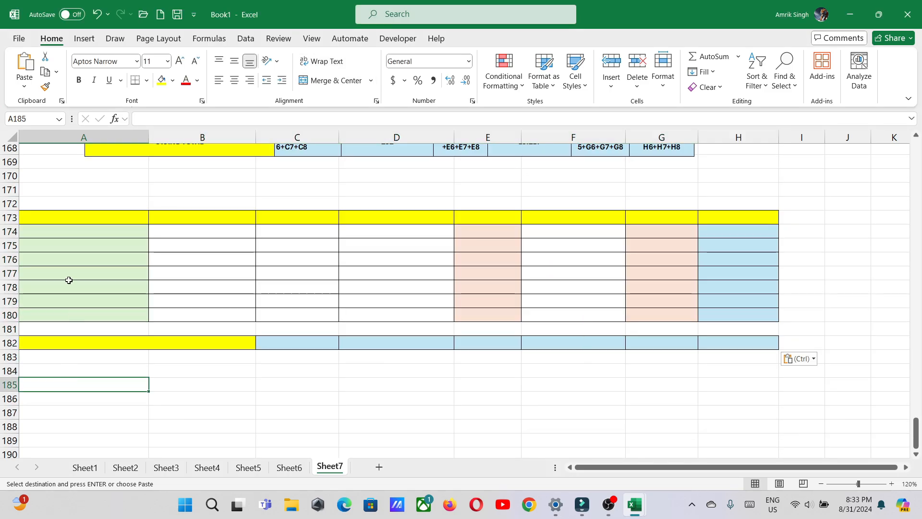
pyautogui.click(24, 86)
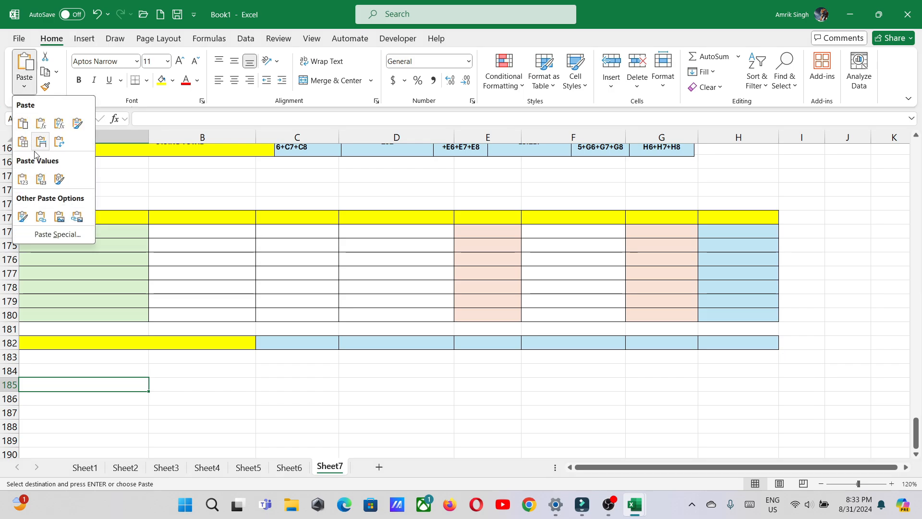
pyautogui.click(53, 235)
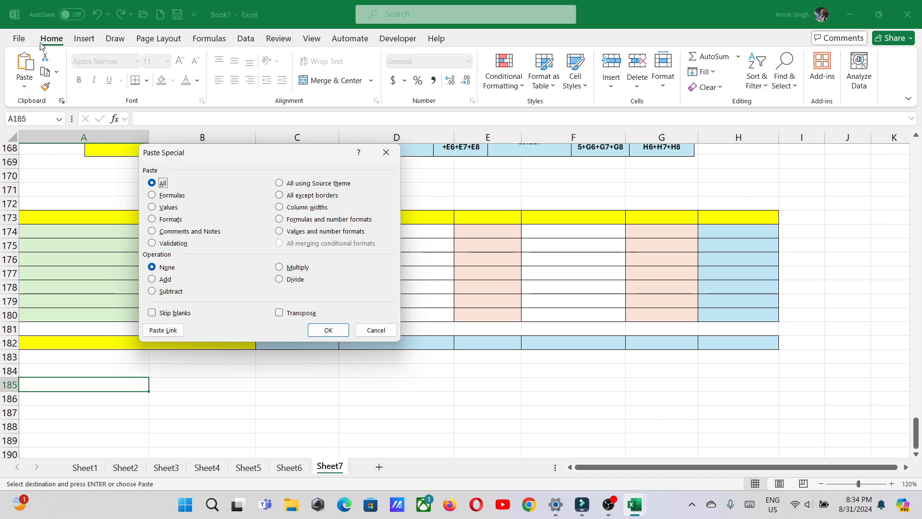
pyautogui.click(279, 196)
pyautogui.click(280, 208)
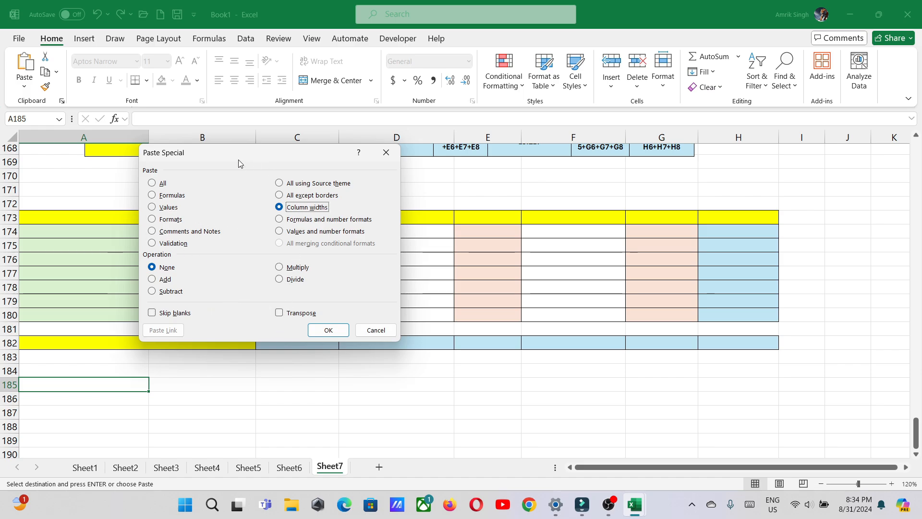
pyautogui.click(376, 332)
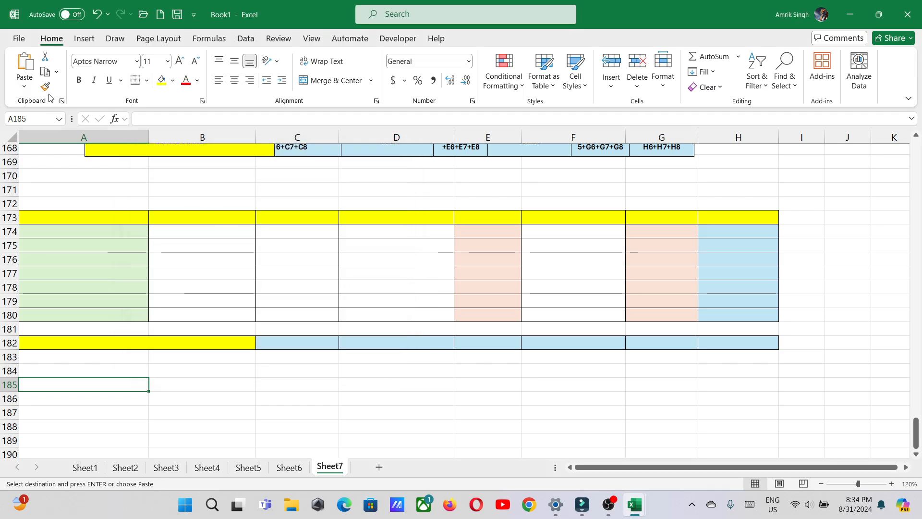
pyautogui.click(24, 86)
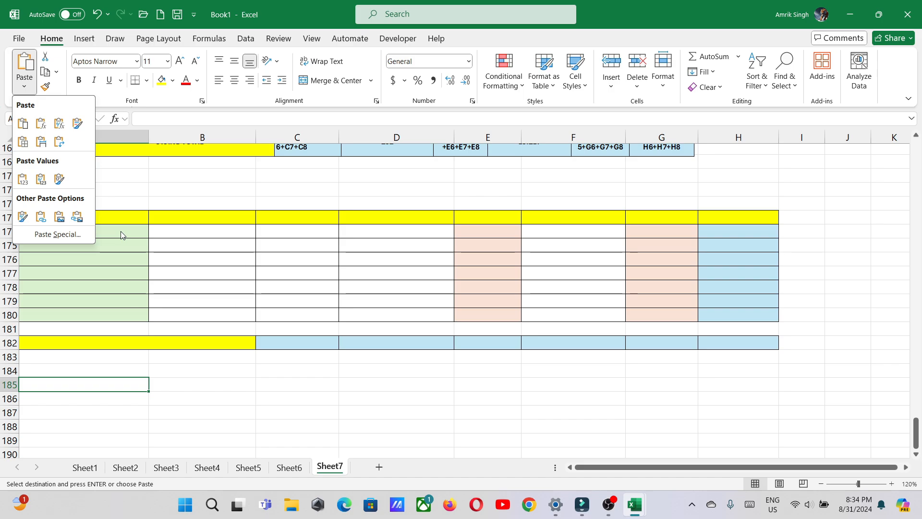
pyautogui.click(245, 239)
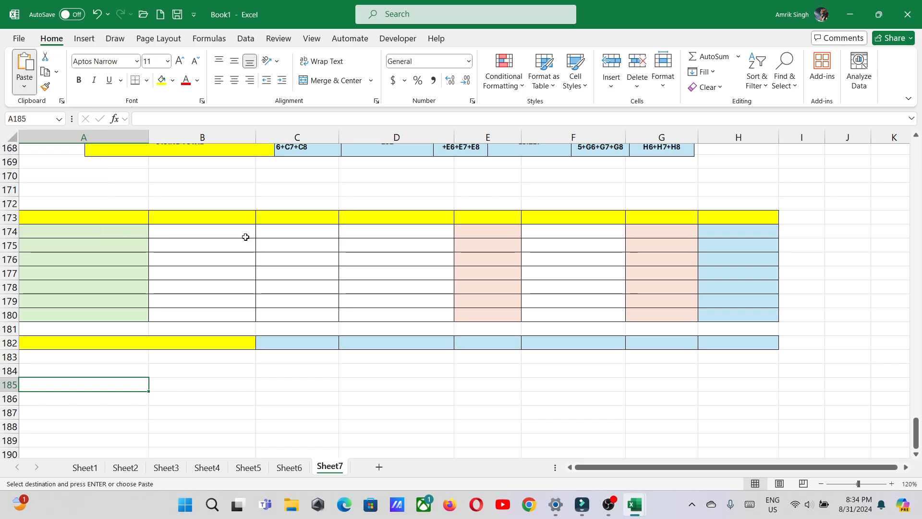
pyautogui.click(152, 172)
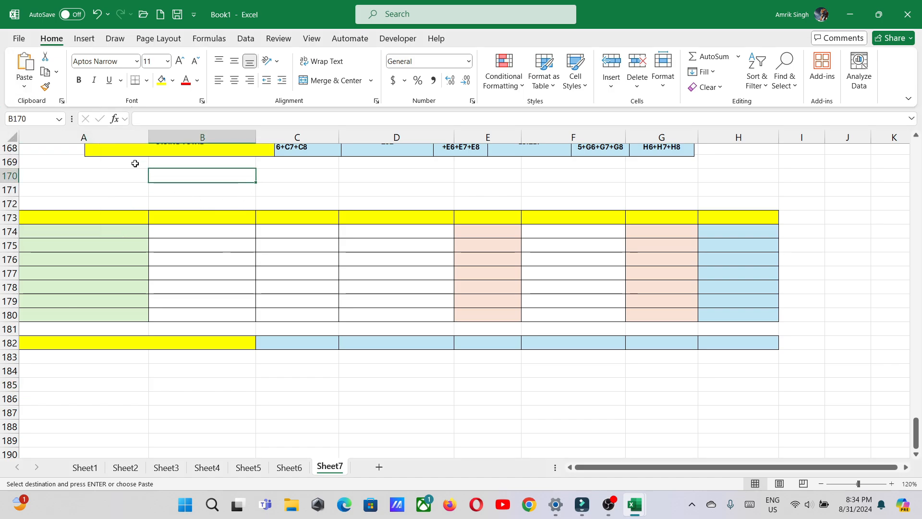